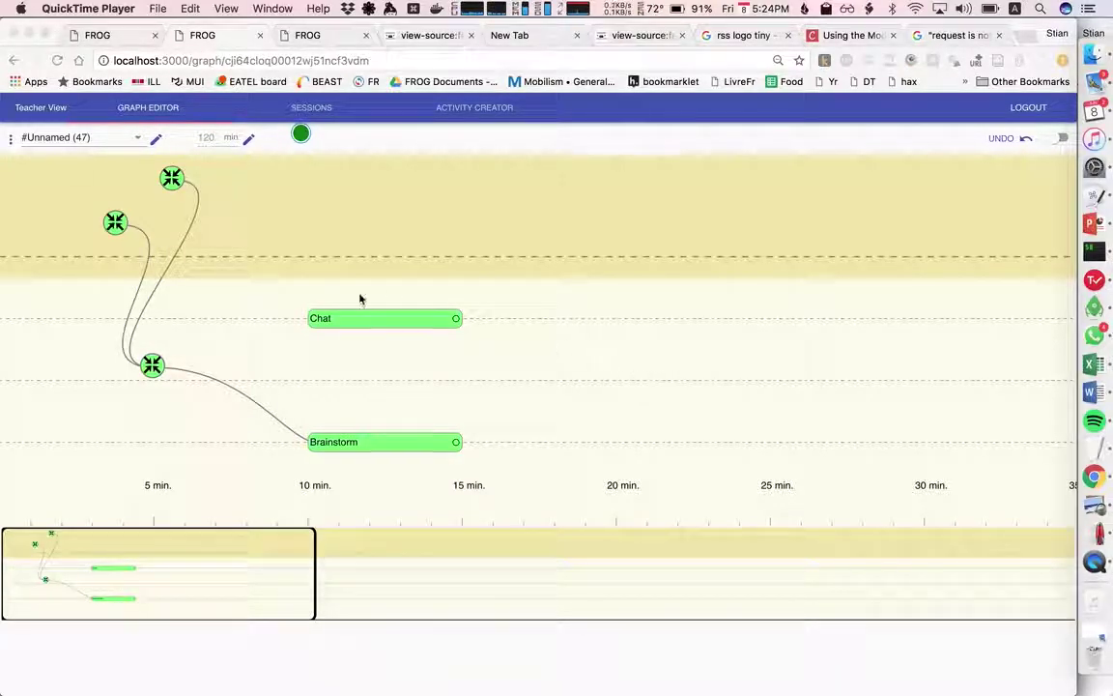
# - Open the Hypothesis operator's settings, preview the ideas fetched for #SNAEd, and view the card about the previous assignment's paper in full
pyautogui.click(178, 186)
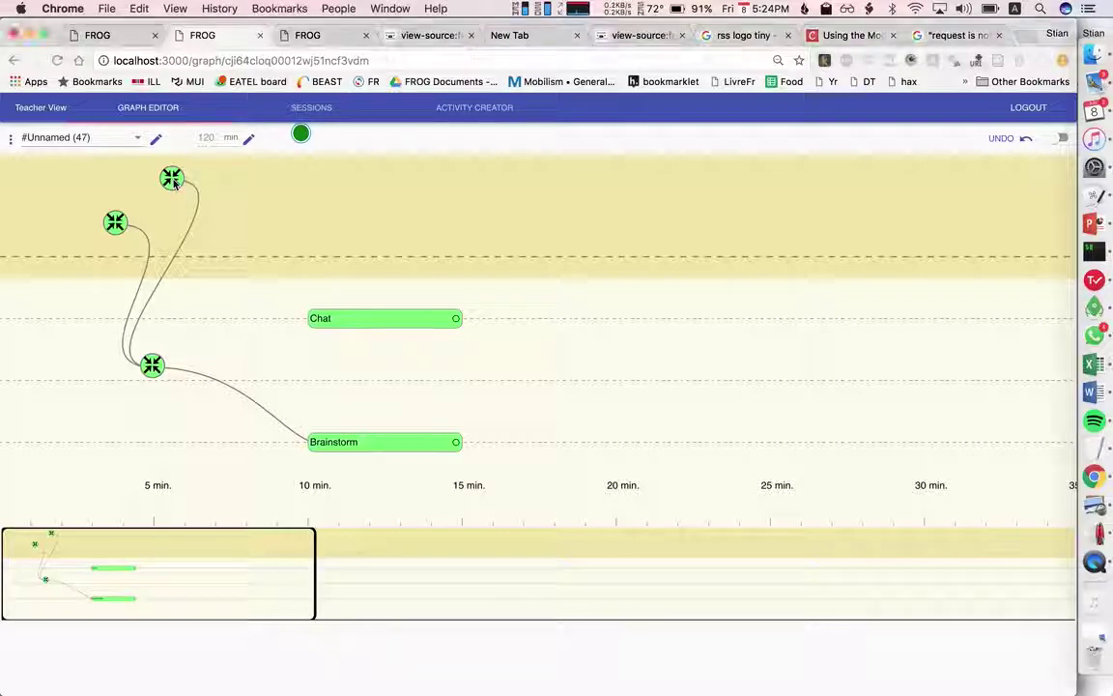
pyautogui.click(172, 184)
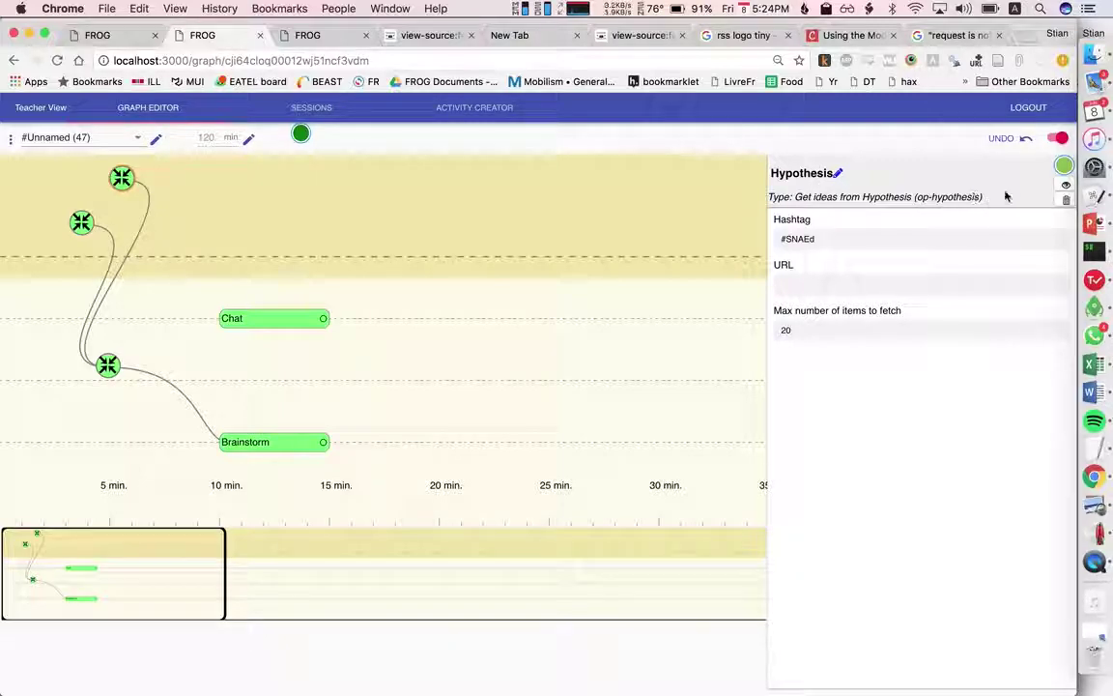
pyautogui.click(840, 240)
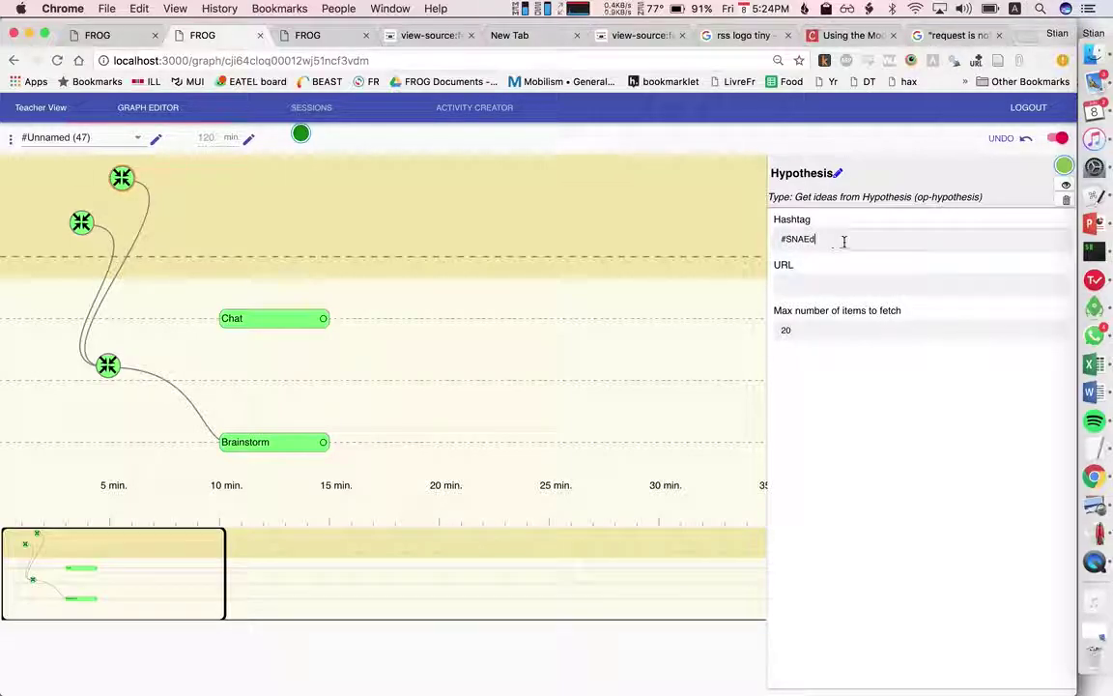
pyautogui.click(1065, 185)
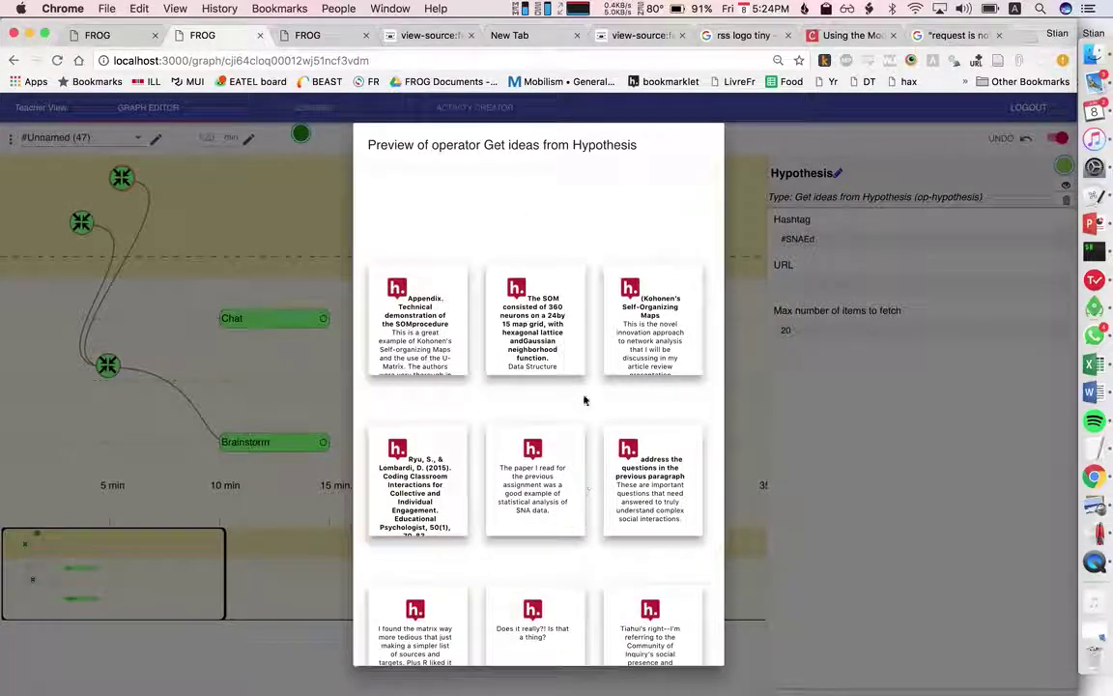
pyautogui.scroll(-3, 584, 391)
pyautogui.click(524, 259)
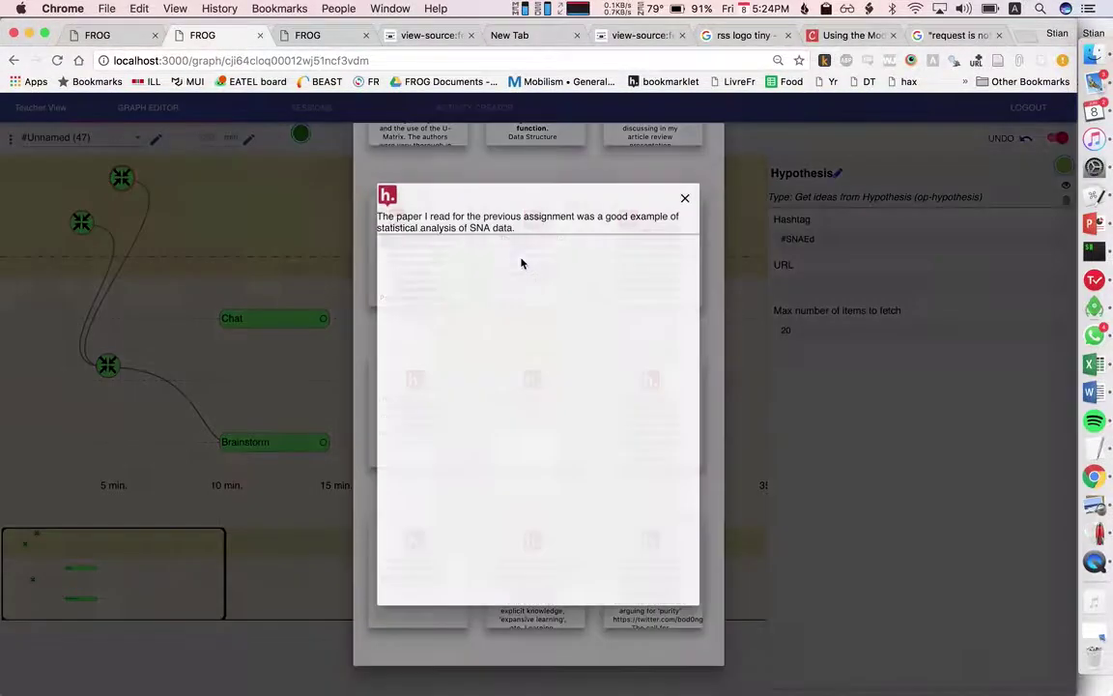
pyautogui.click(685, 198)
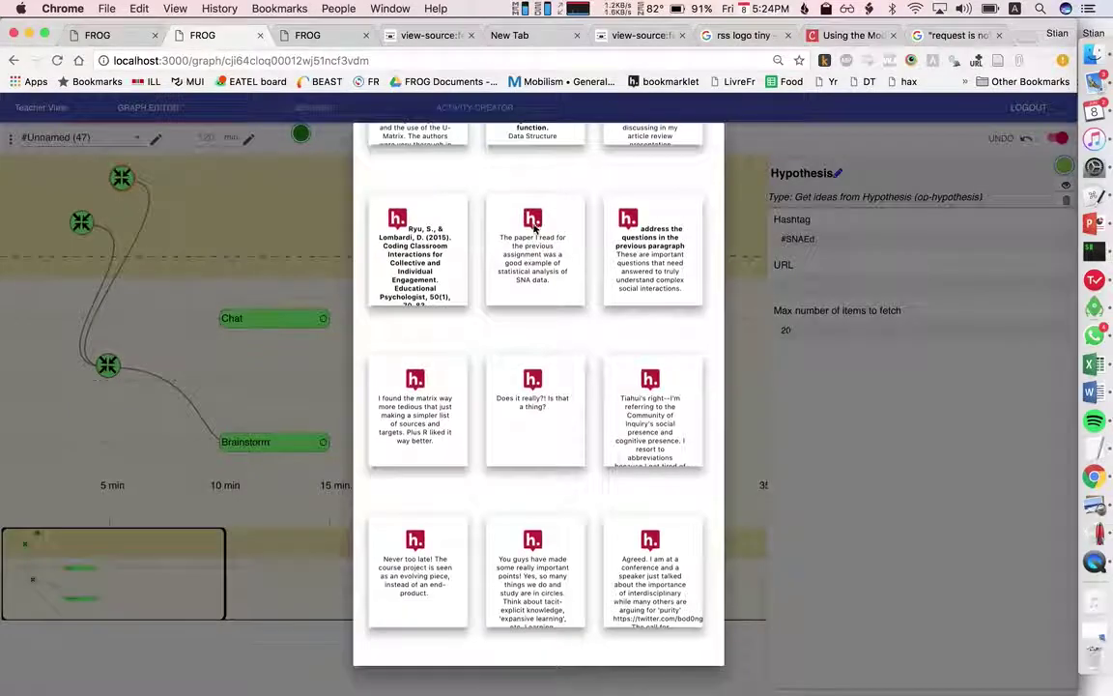
pyautogui.scroll(-5, 532, 228)
pyautogui.scroll(10, 577, 316)
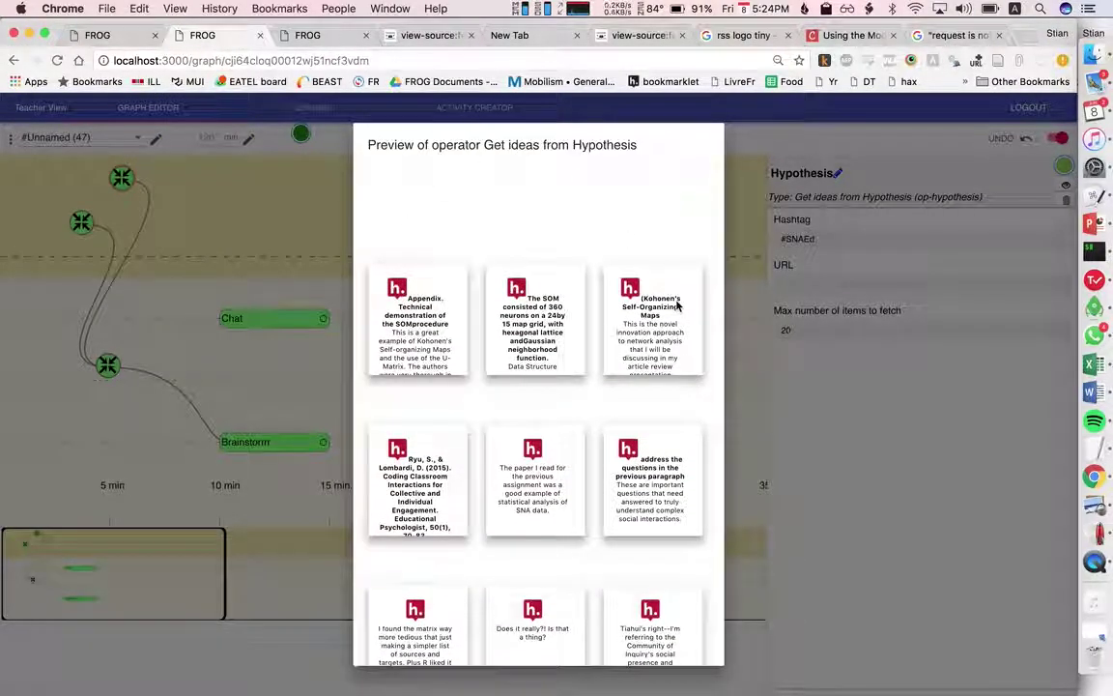
pyautogui.click(763, 330)
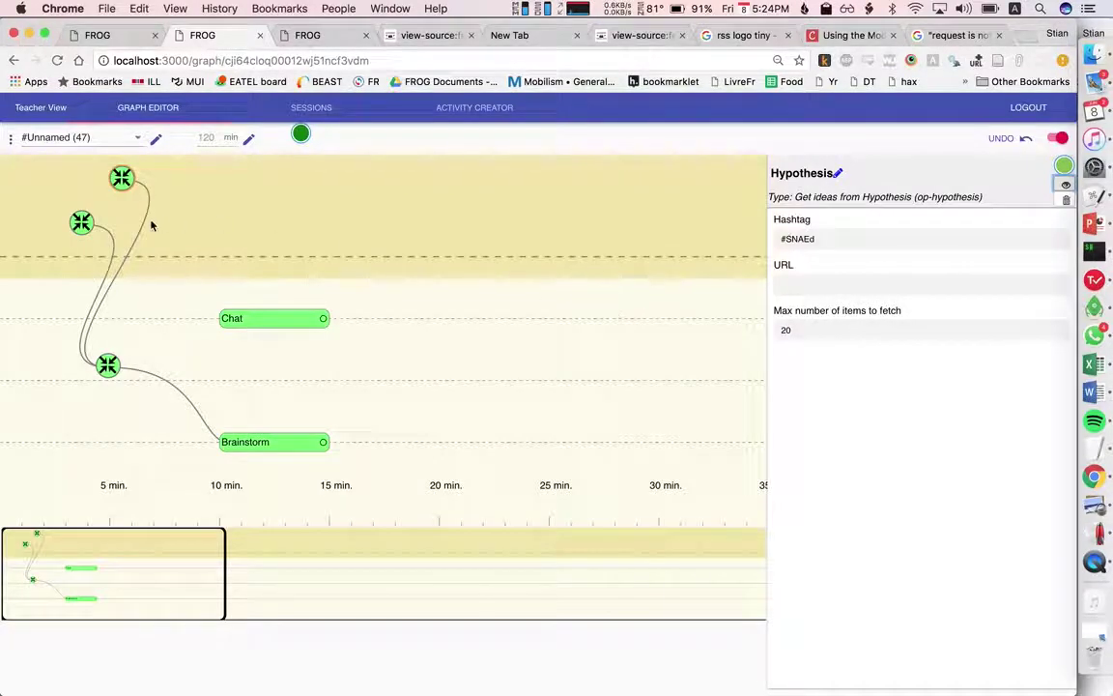
# - Open the RSS operator's settings and preview the posts fetched from its two feed URLs
pyautogui.click(93, 221)
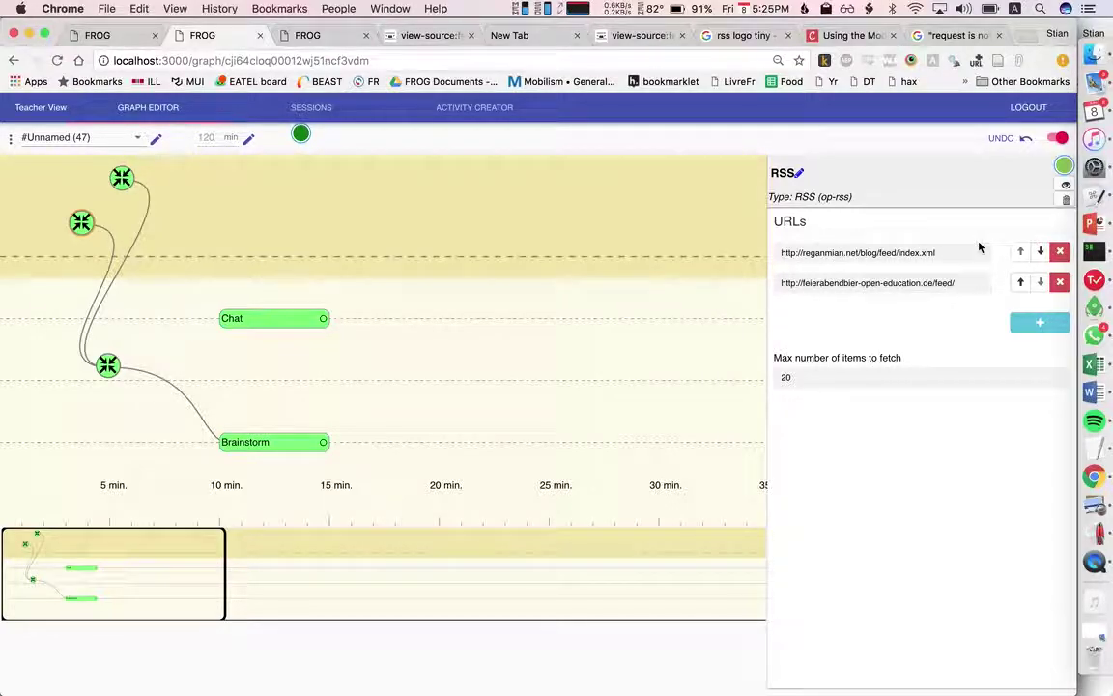
pyautogui.click(1066, 185)
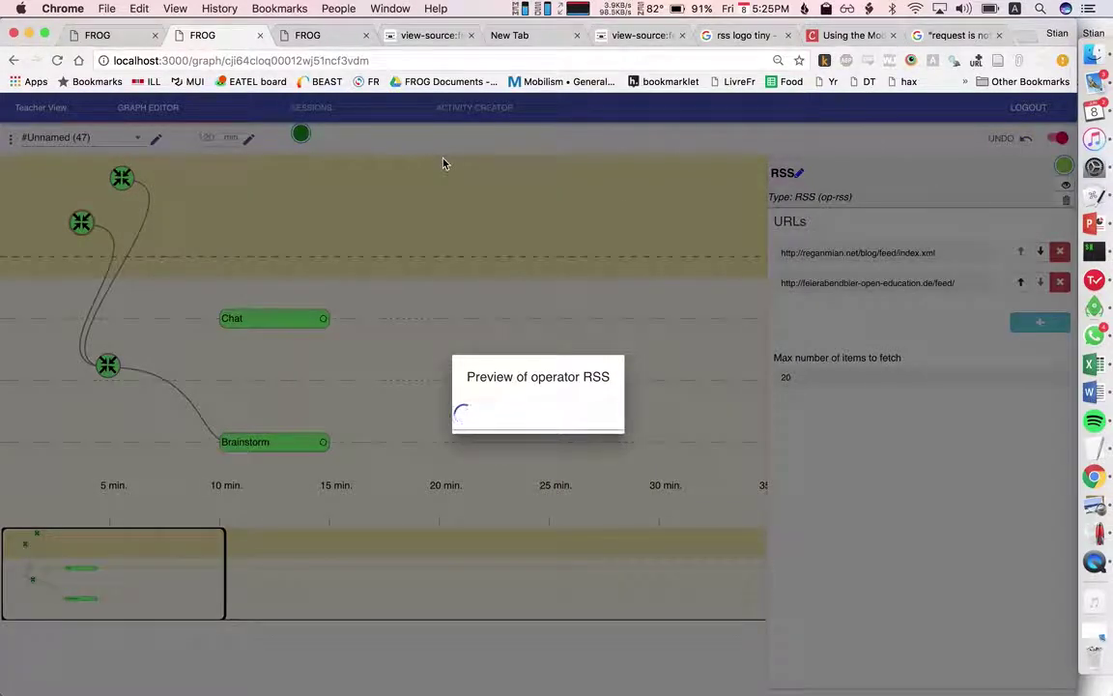
pyautogui.scroll(-3, 447, 161)
pyautogui.scroll(3, 521, 235)
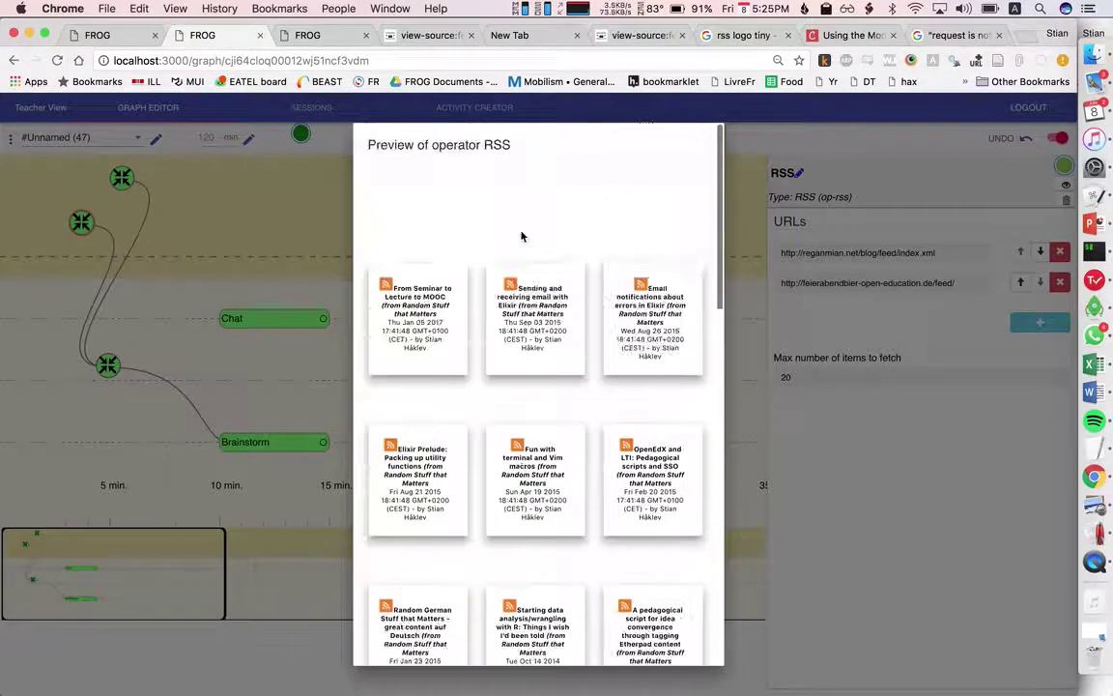
# - Read through the "Sending and receiving email with Elixir" post in the RSS preview, and close the post and preview
pyautogui.click(529, 314)
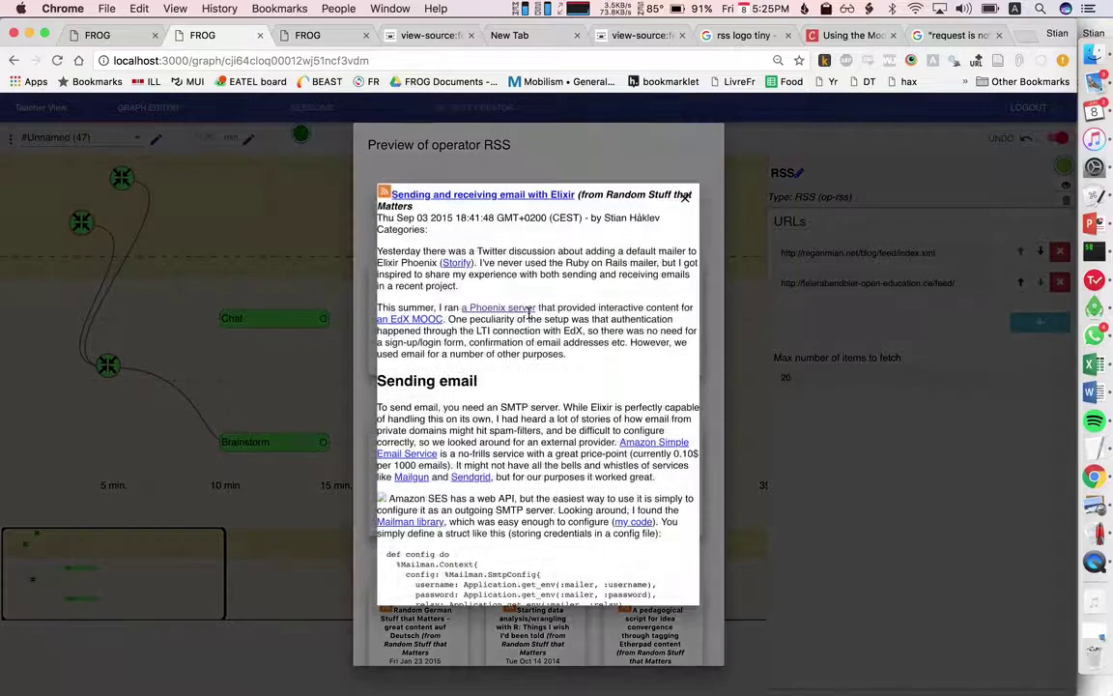
pyautogui.scroll(-10, 609, 246)
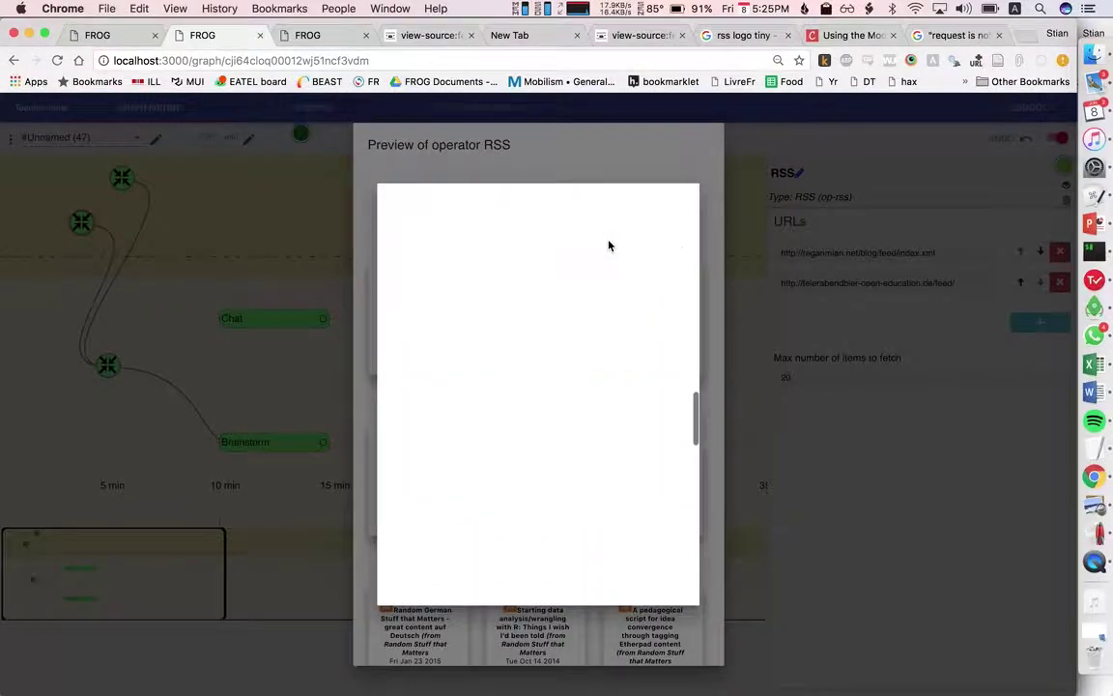
pyautogui.scroll(-10, 609, 245)
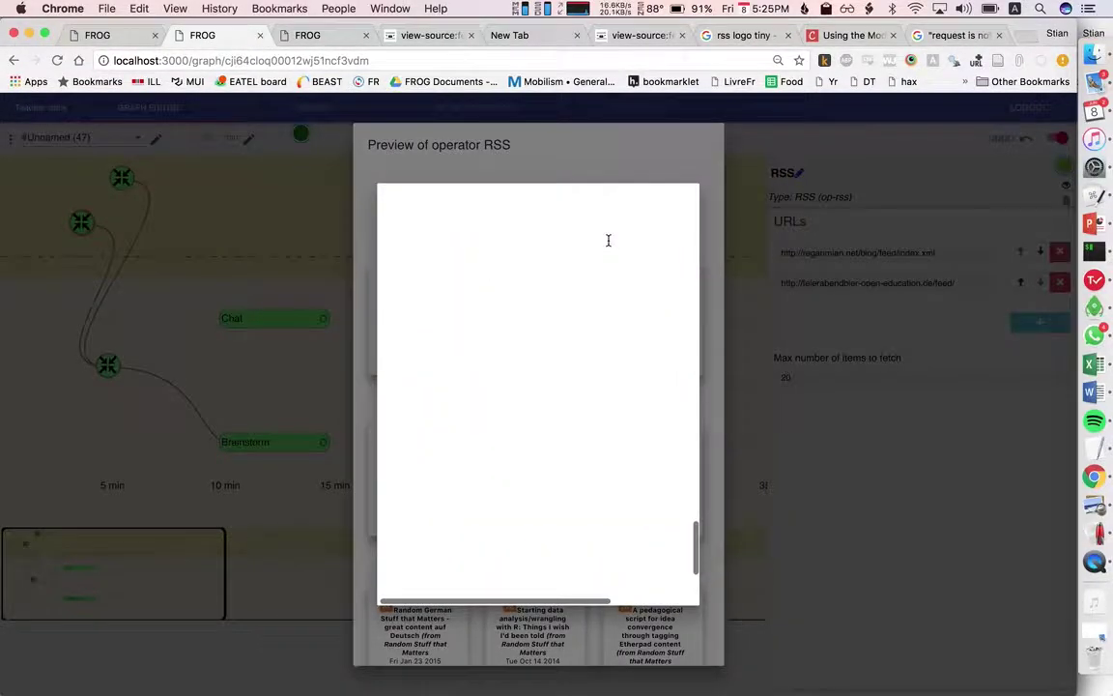
pyautogui.scroll(-3, 608, 239)
pyautogui.scroll(10, 608, 240)
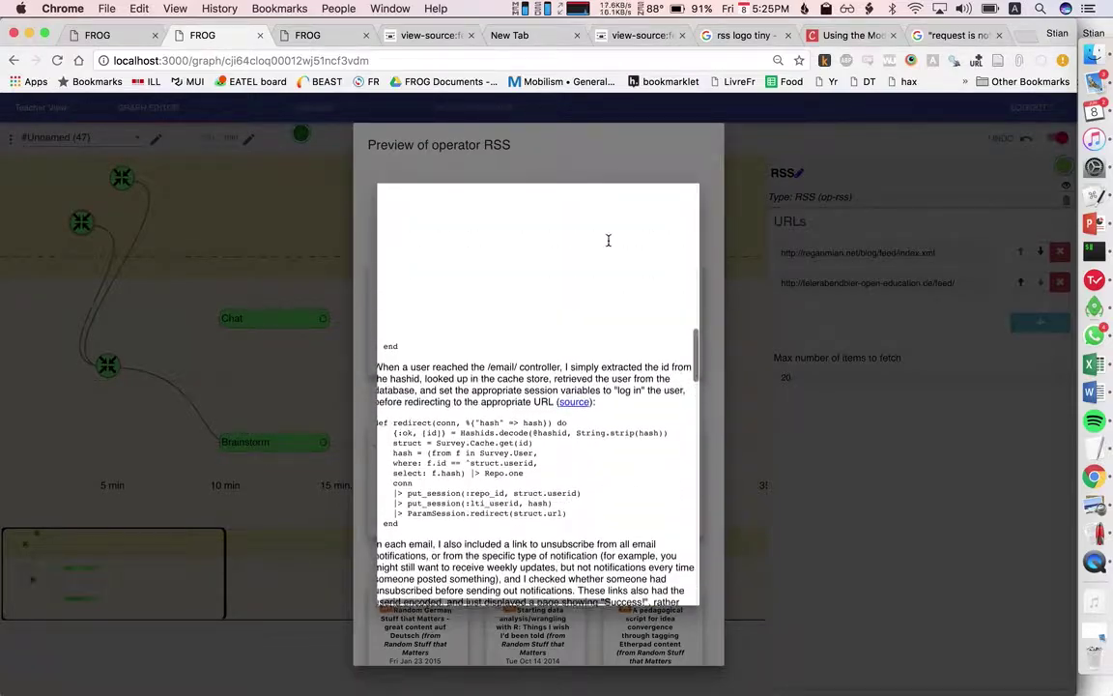
pyautogui.scroll(10, 609, 240)
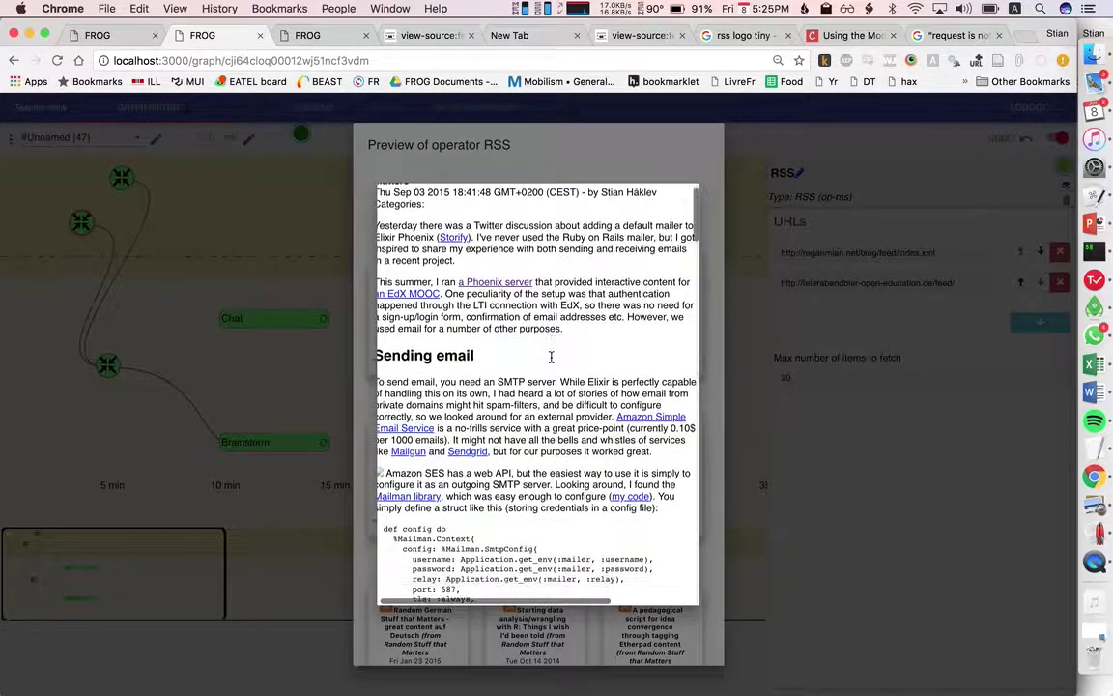
pyautogui.scroll(1, 551, 357)
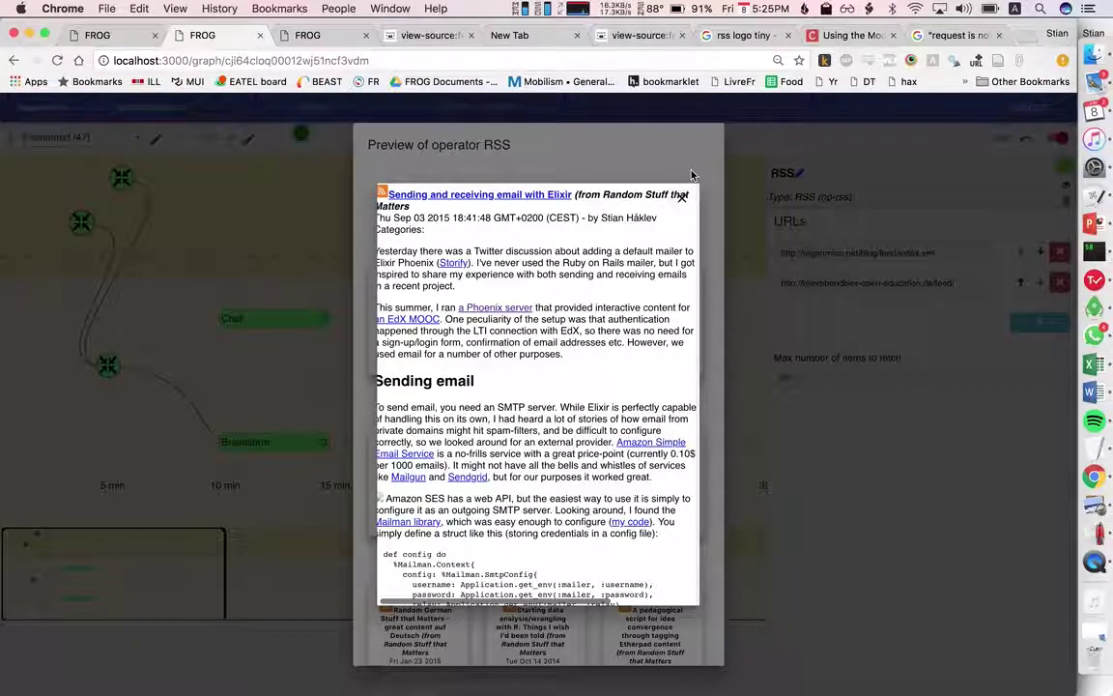
pyautogui.click(682, 197)
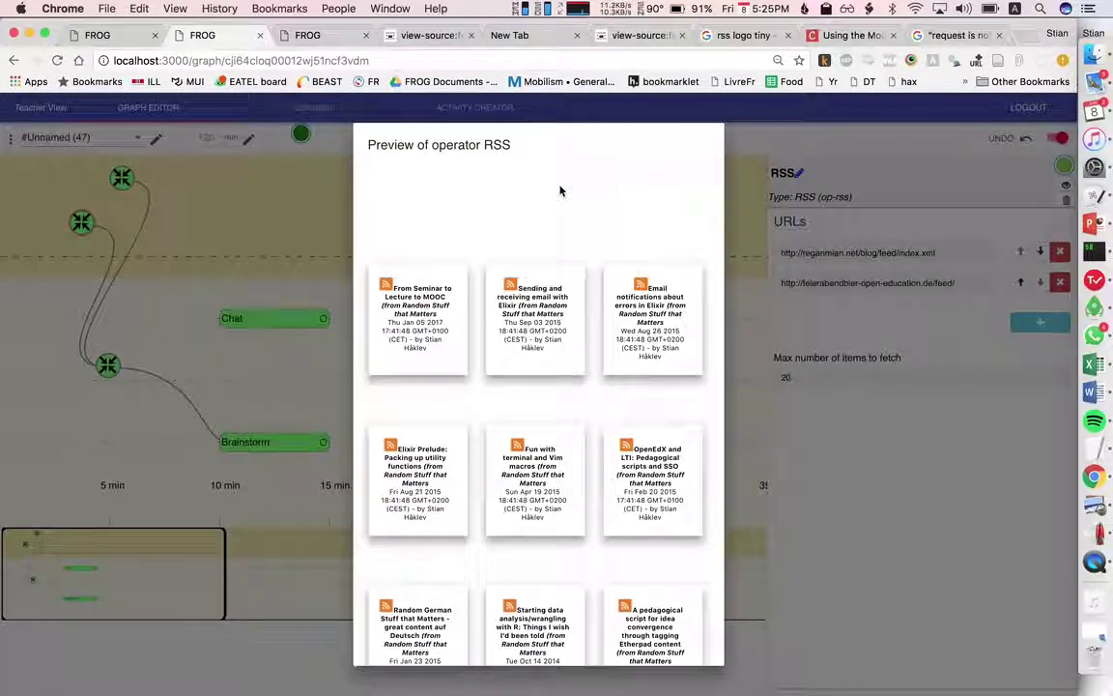
pyautogui.click(251, 257)
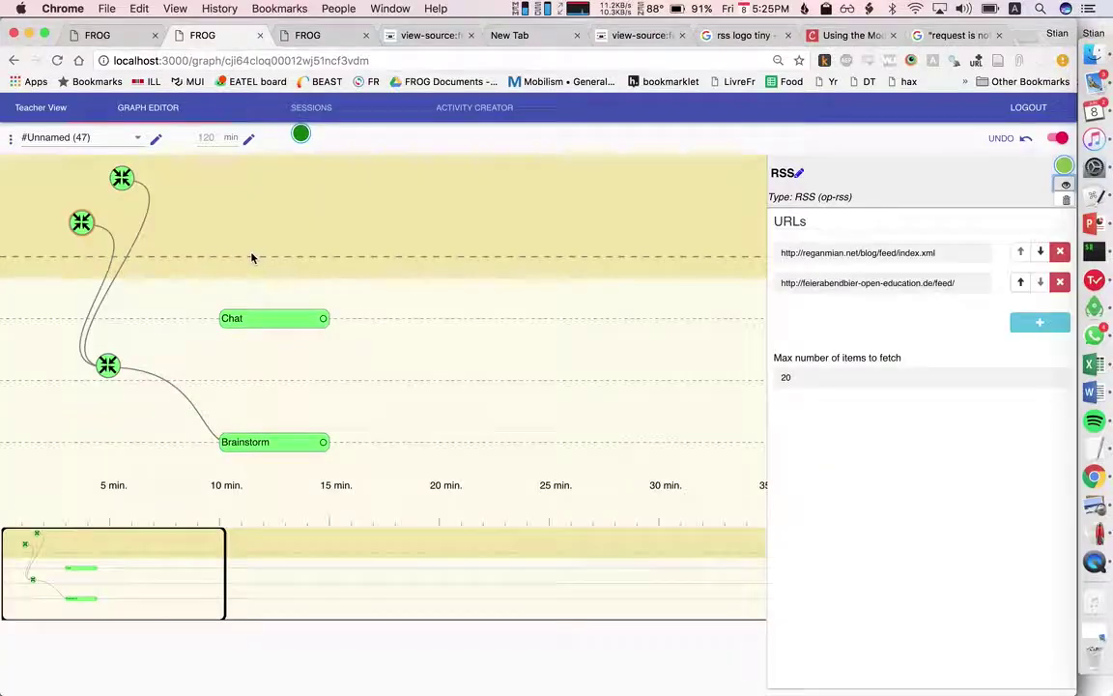
# - Open the settings of the Distribute content operator that feeds the Brainstorm activity
pyautogui.click(108, 364)
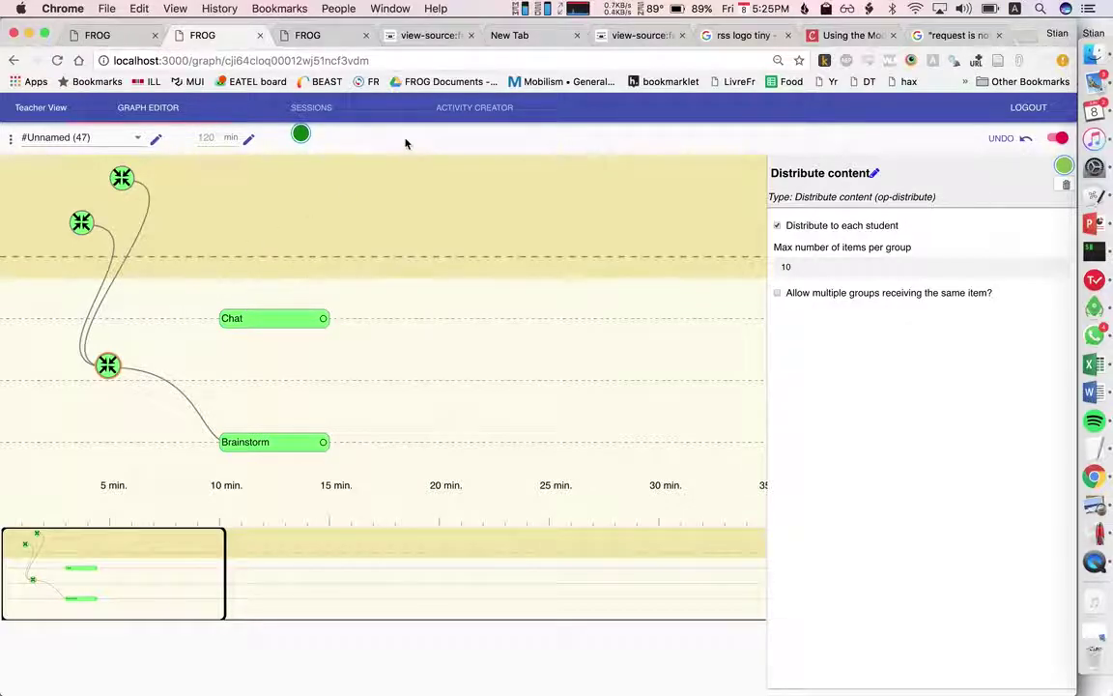
# - Restart the graph's session from the teacher's session view and start its Chat and Brainstorm activities
pyautogui.click(310, 107)
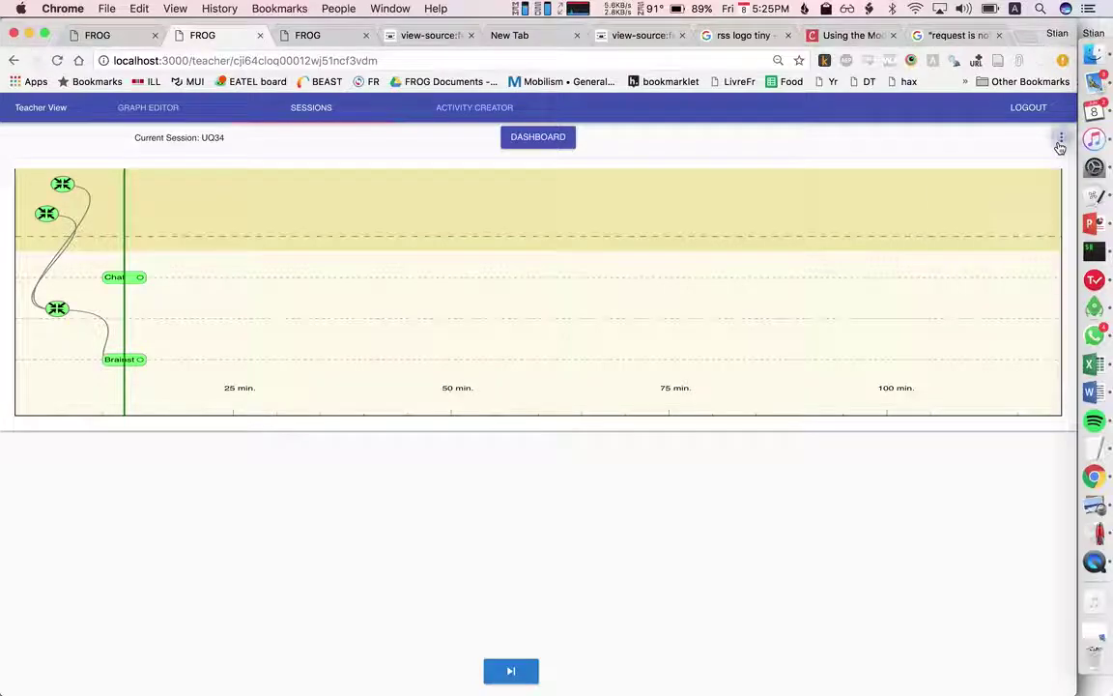
pyautogui.click(1060, 141)
pyautogui.click(1036, 167)
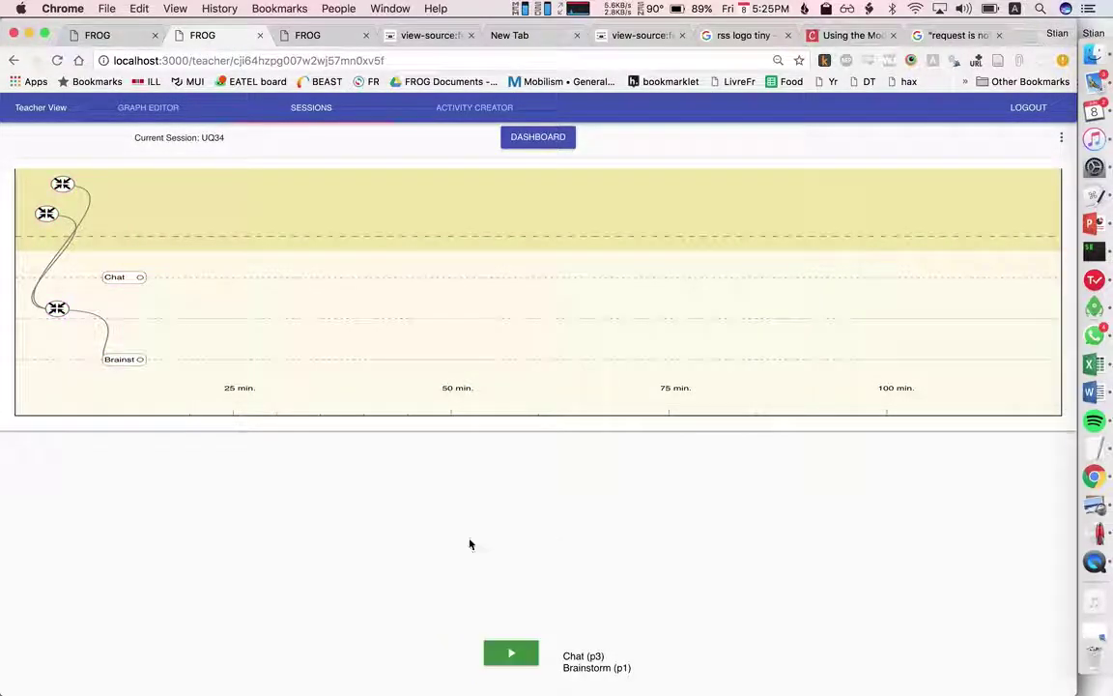
pyautogui.click(497, 652)
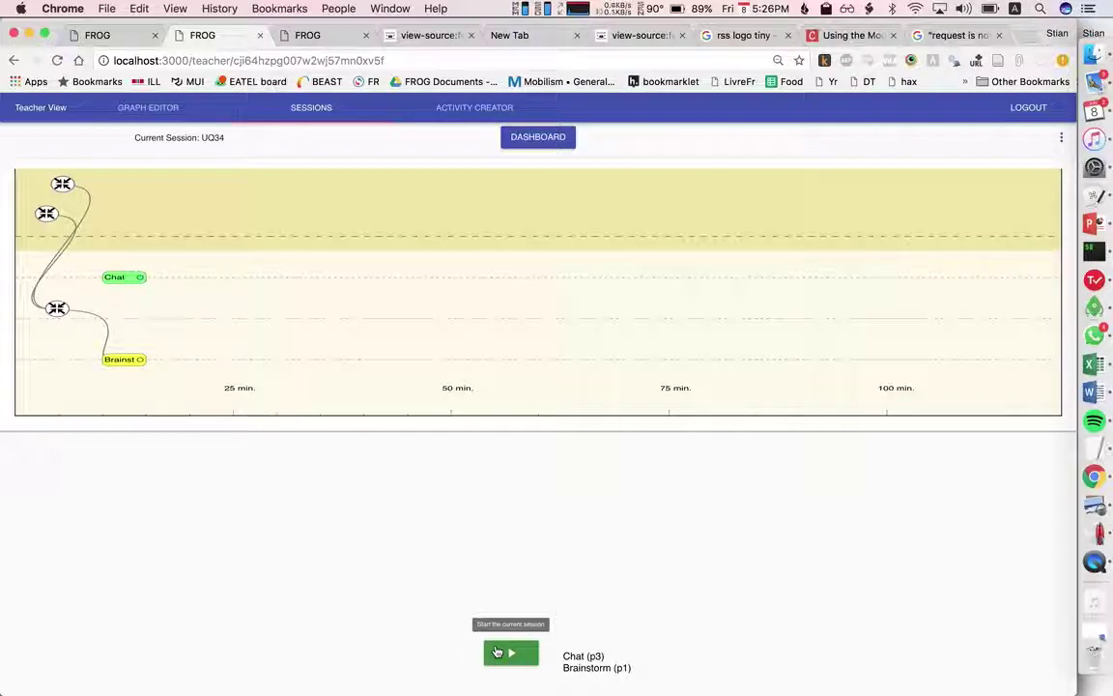
pyautogui.click(497, 653)
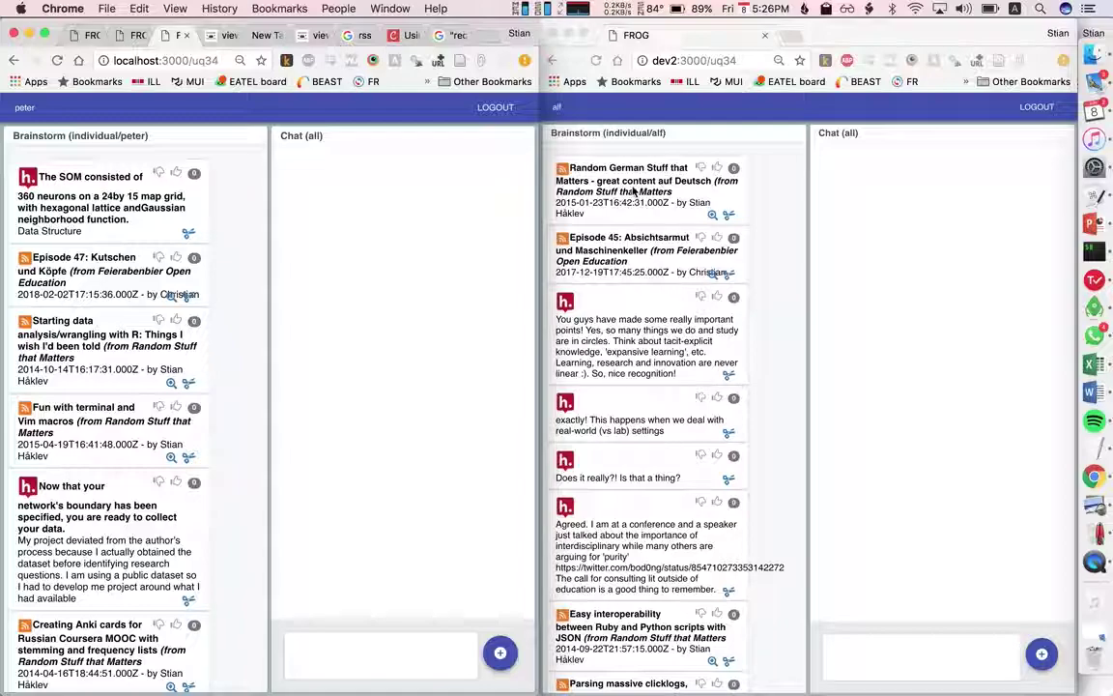
# - Expand the "Random German Stuff that Matters" post in the second student's Brainstorm, read through it, and collapse it
pyautogui.click(712, 216)
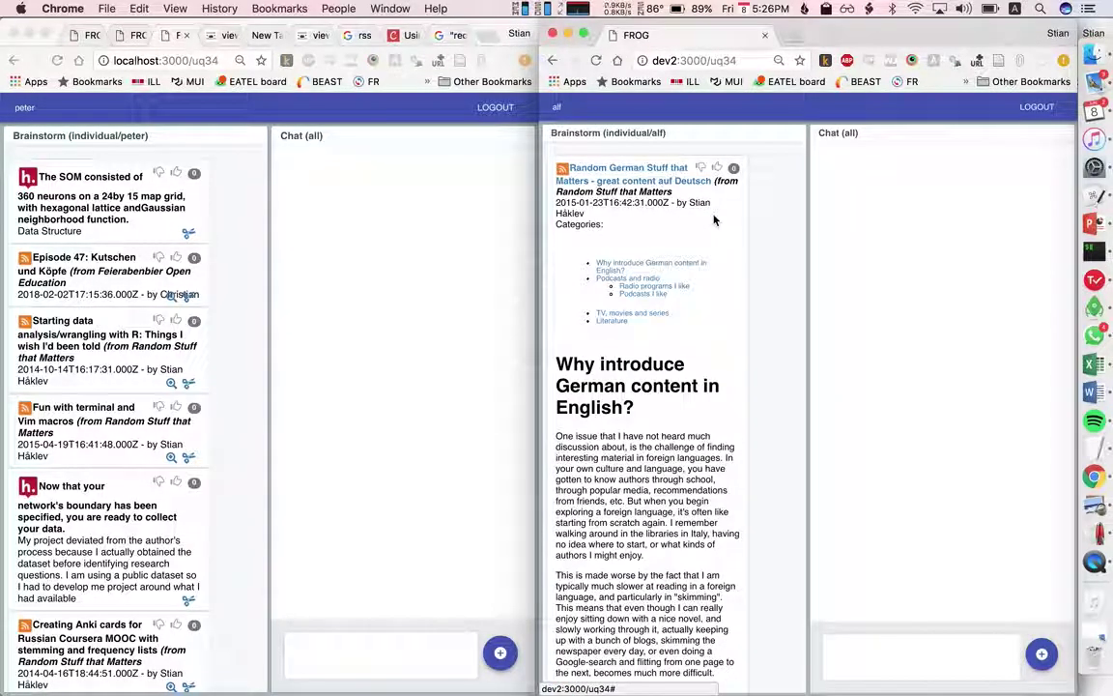
pyautogui.scroll(-10, 667, 290)
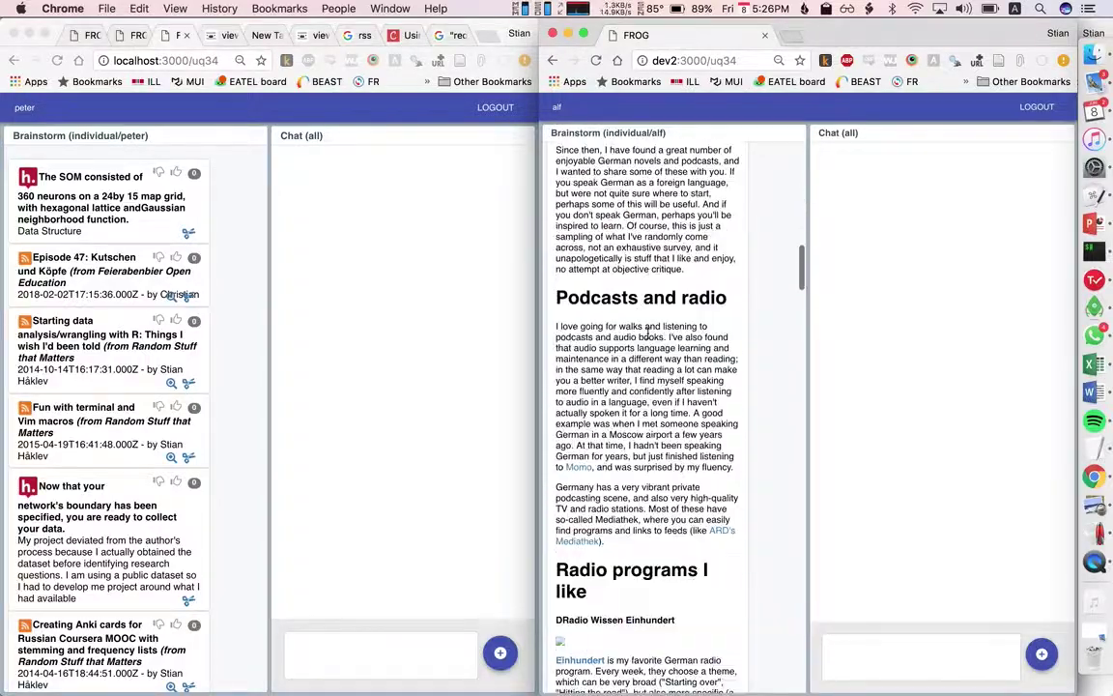
pyautogui.scroll(-15, 648, 332)
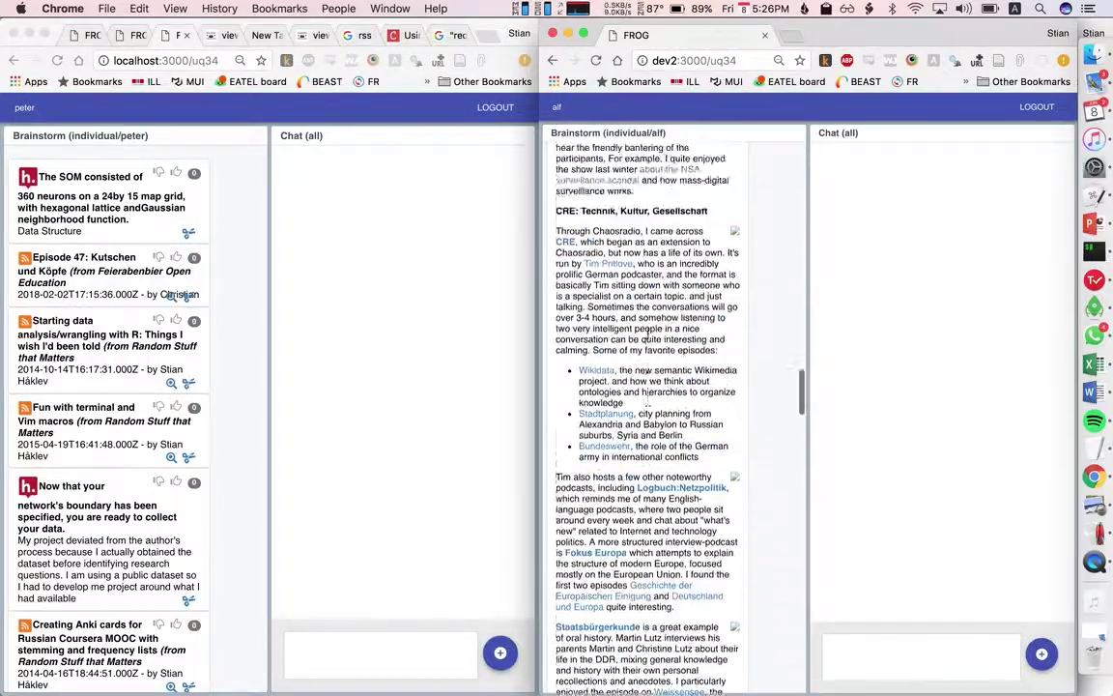
pyautogui.scroll(-20, 648, 331)
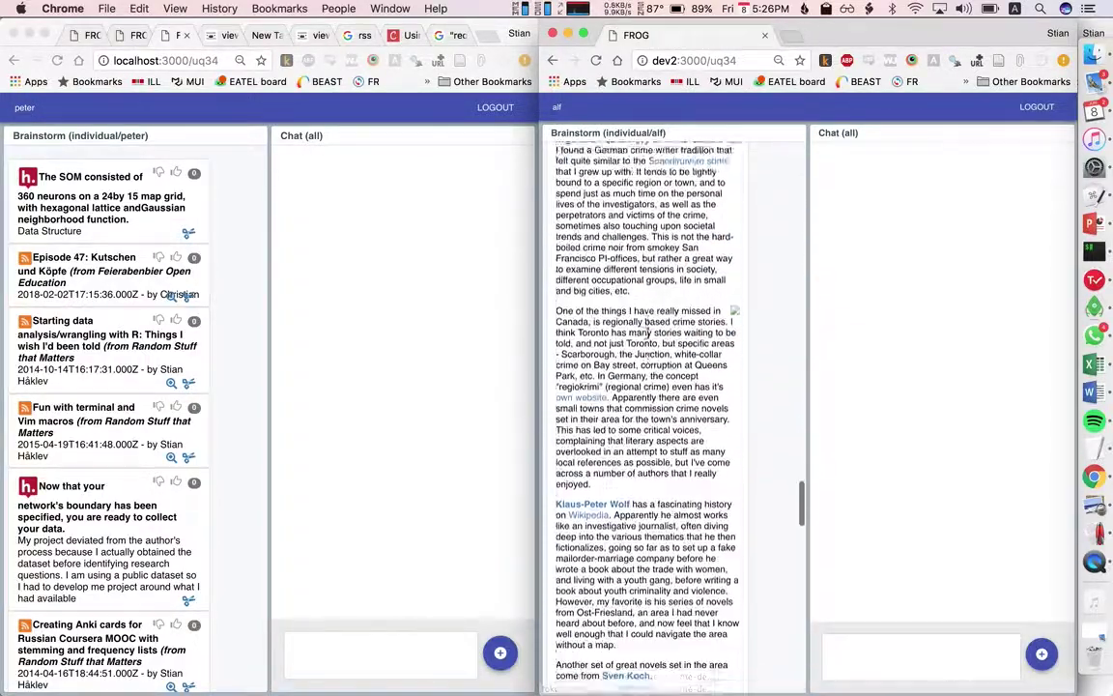
pyautogui.scroll(-20, 647, 332)
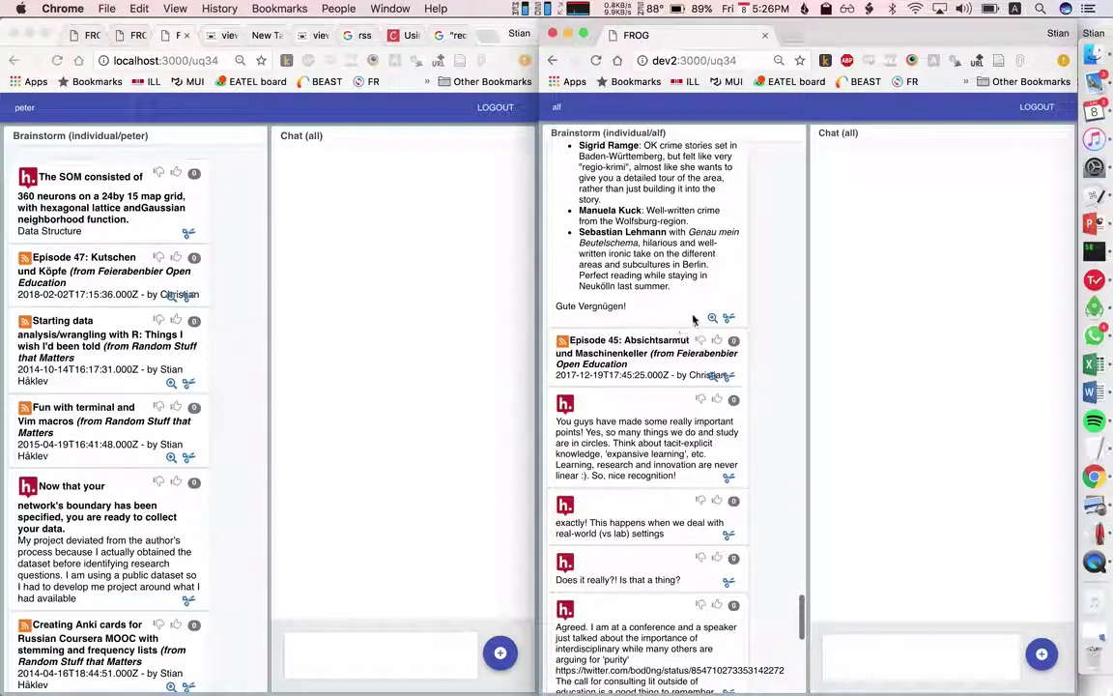
pyautogui.click(714, 318)
pyautogui.scroll(5, 712, 193)
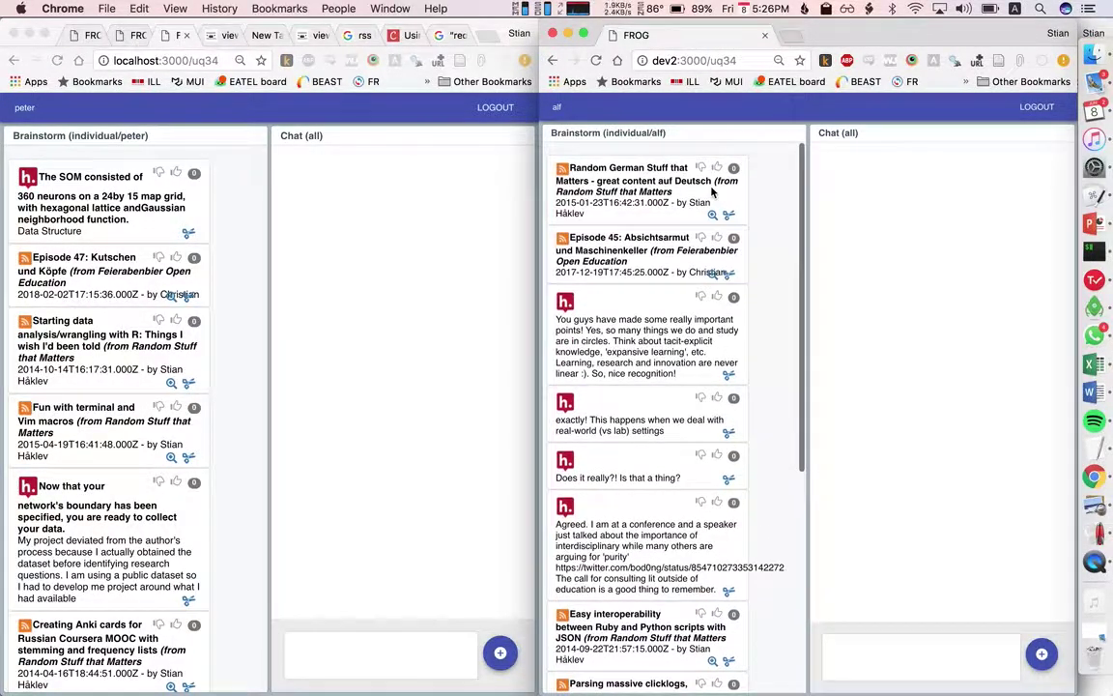
# - Upvote the "Episode 45" and "You guys have made some really important points!" items, and remove the latter and the "Random German Stuff" item
pyautogui.click(717, 238)
pyautogui.click(717, 297)
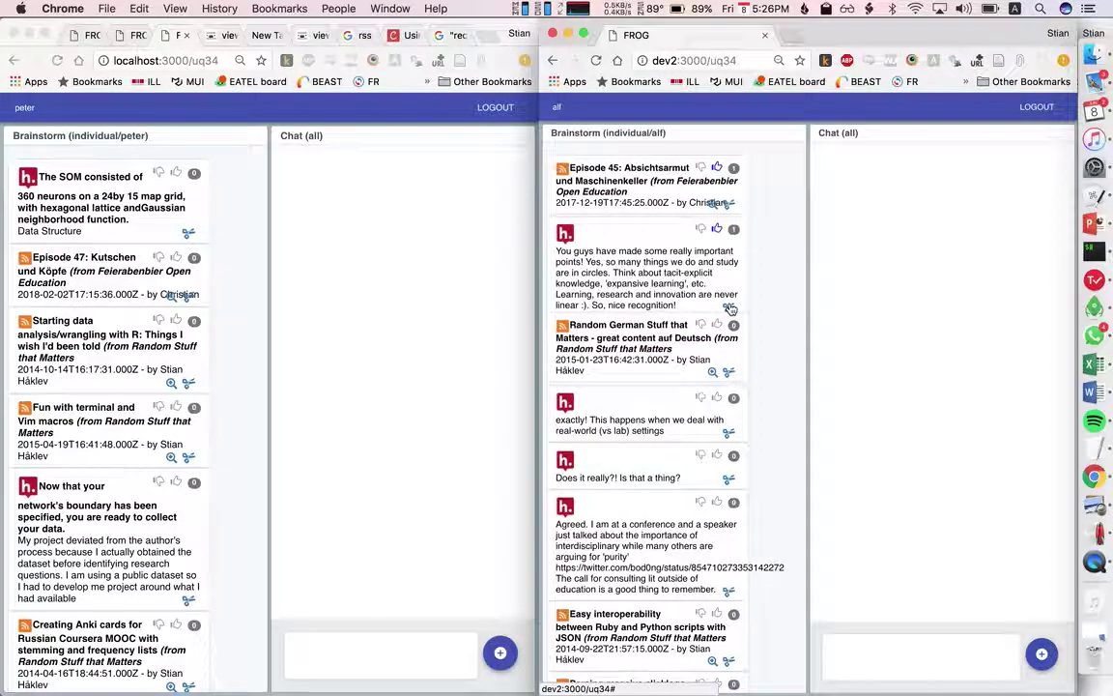
pyautogui.click(730, 307)
pyautogui.click(730, 275)
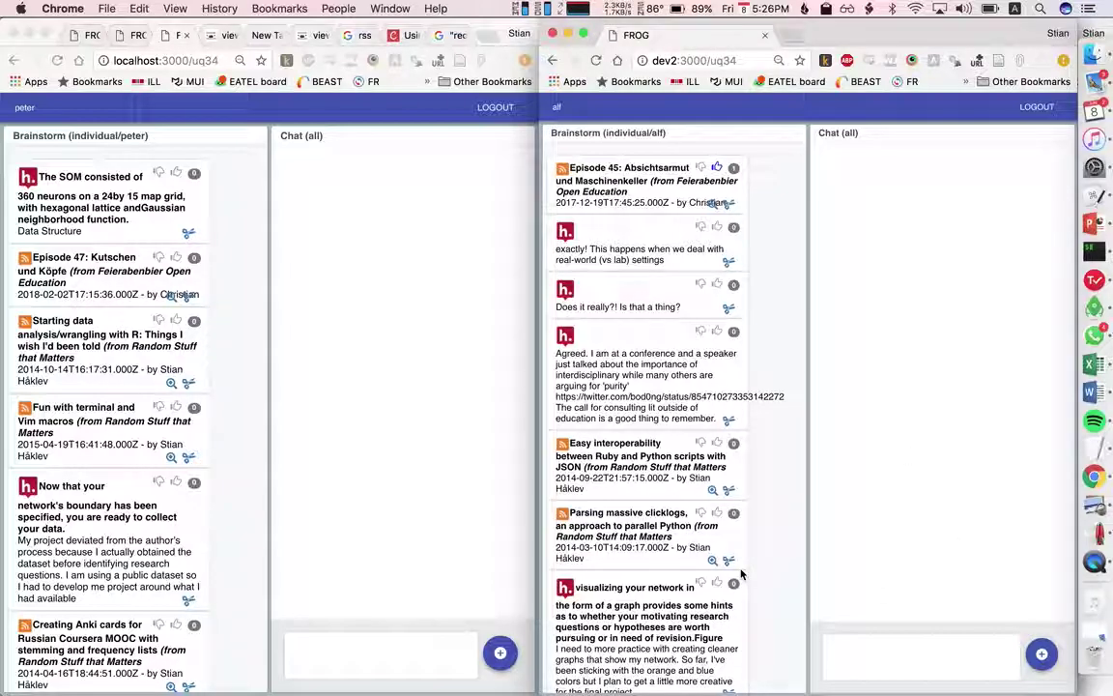
# - Send the message "This is a really cool podcast" in the second student's group chat
pyautogui.click(869, 650)
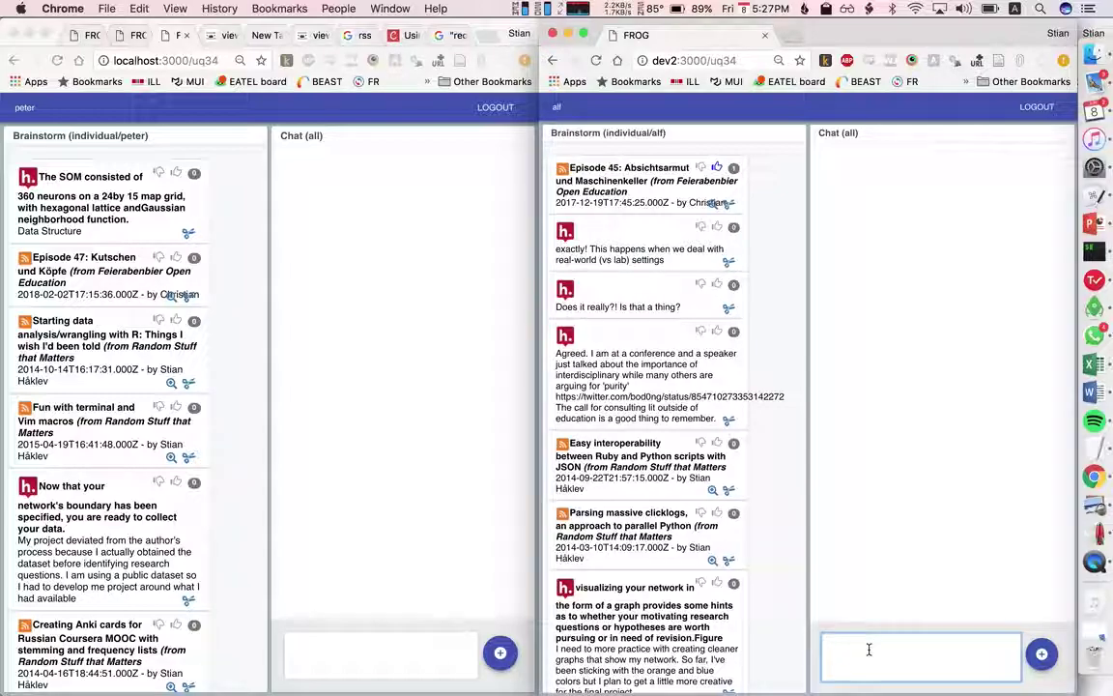
pyautogui.write('This is a really ')
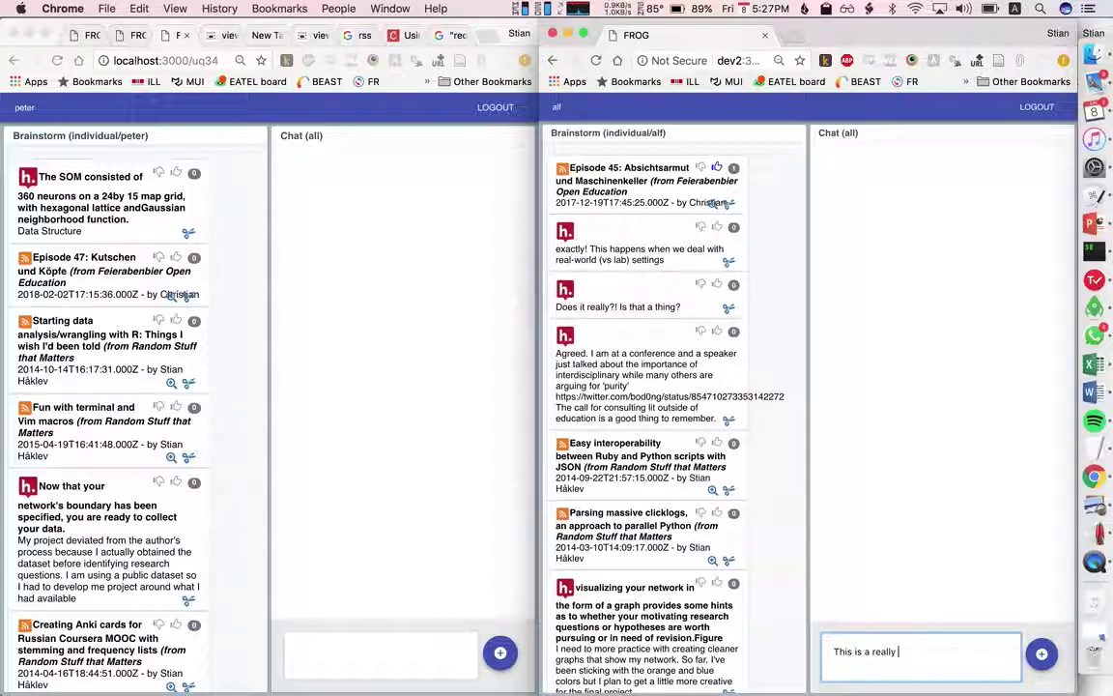
pyautogui.write('cool podcast!')
pyautogui.press('Return')
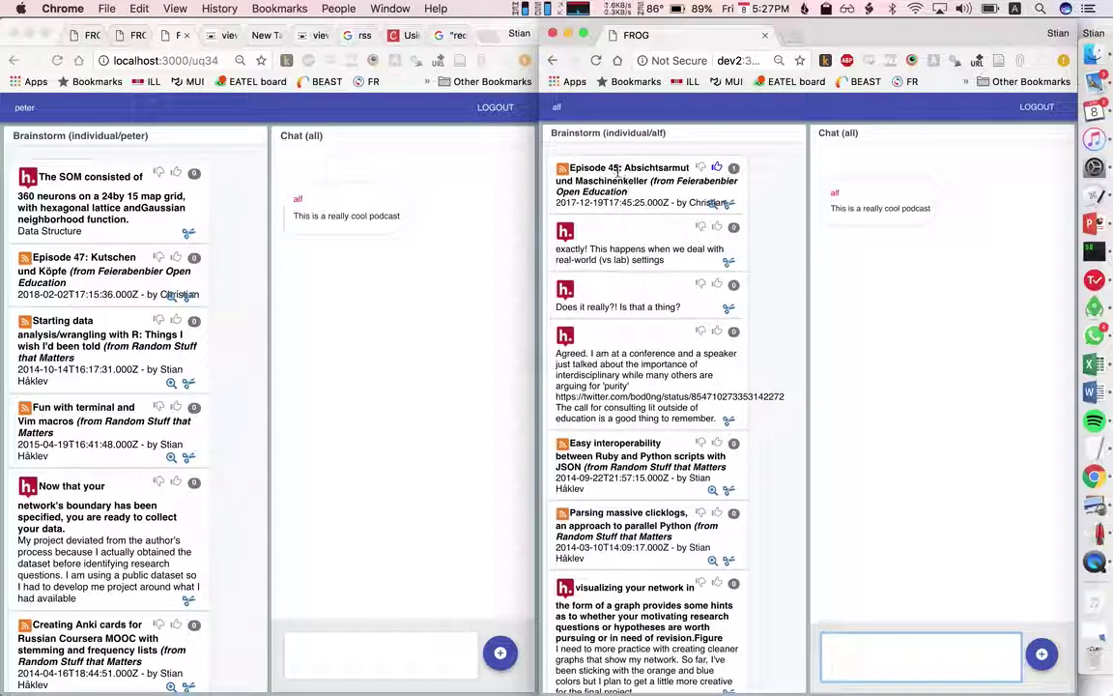
# - Share the "Episode 45" item from the second student's Brainstorm in the group chat, and read through it from the first student's chat
pyautogui.moveTo(620, 172); pyautogui.dragTo(938, 589)
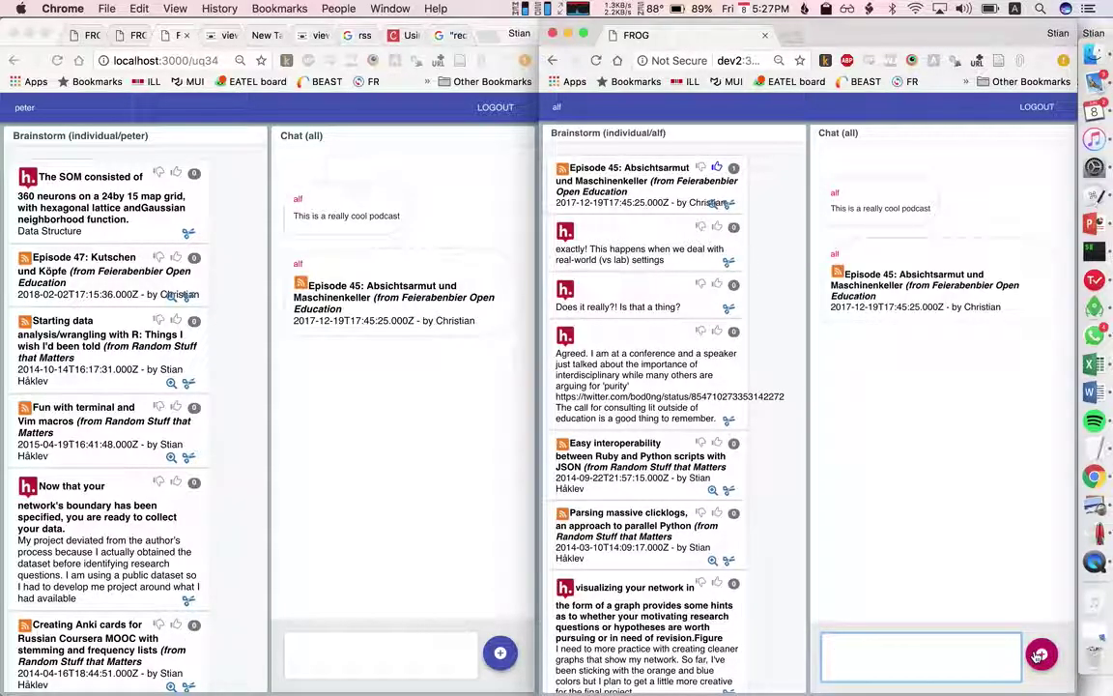
pyautogui.click(355, 296)
pyautogui.click(346, 291)
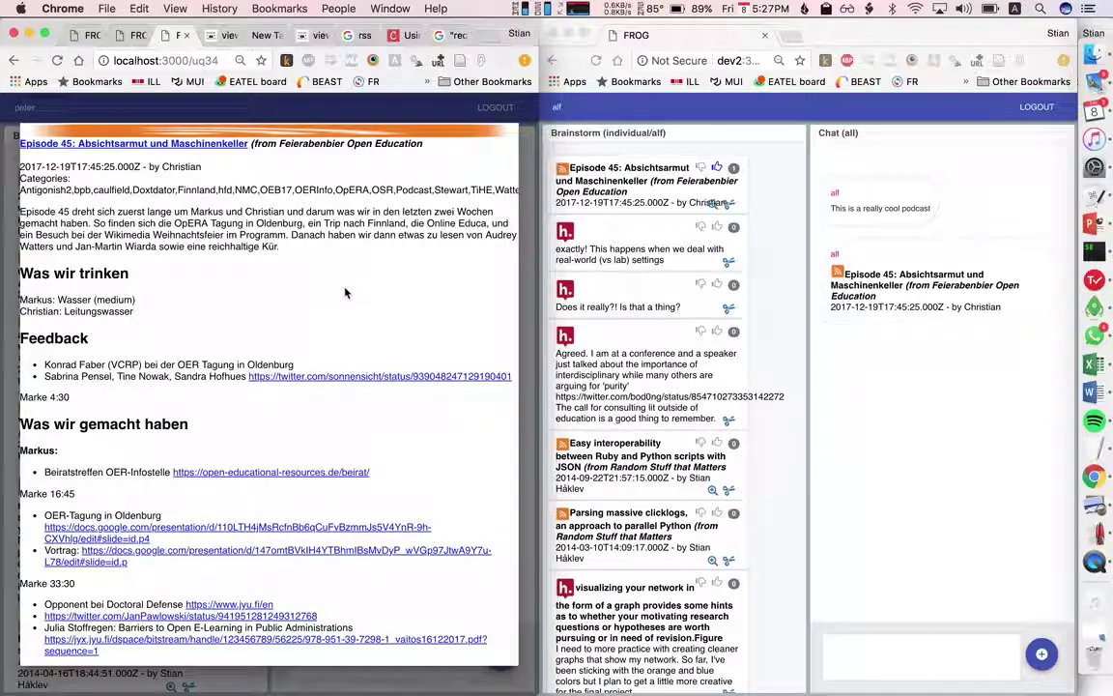
pyautogui.scroll(-10, 259, 207)
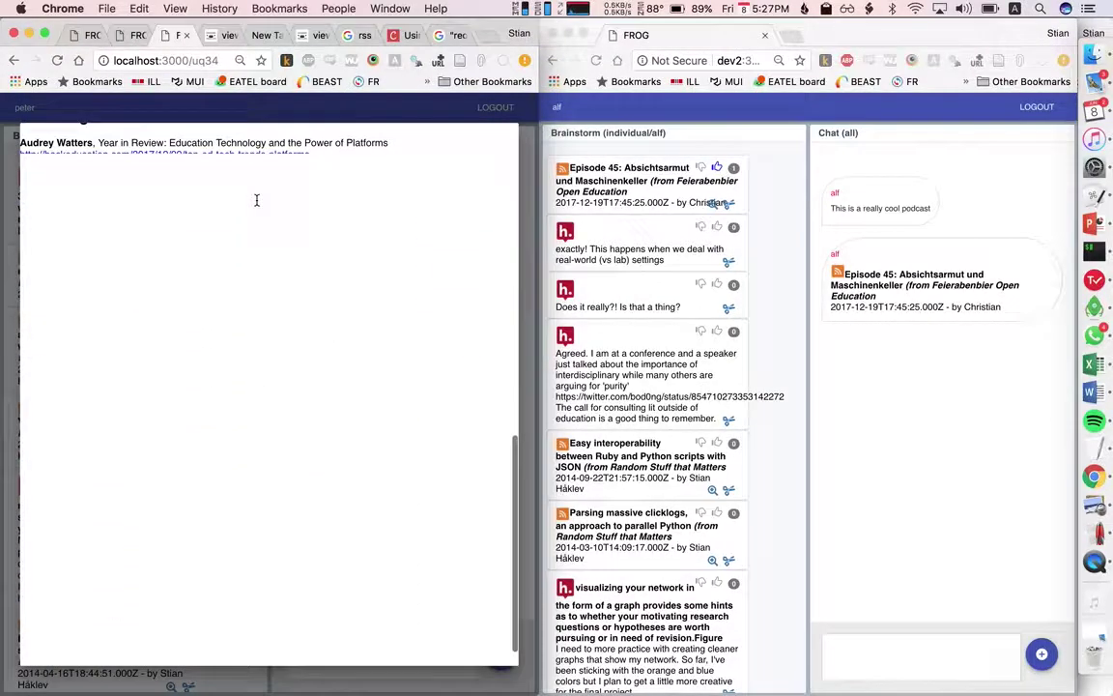
pyautogui.scroll(10, 257, 204)
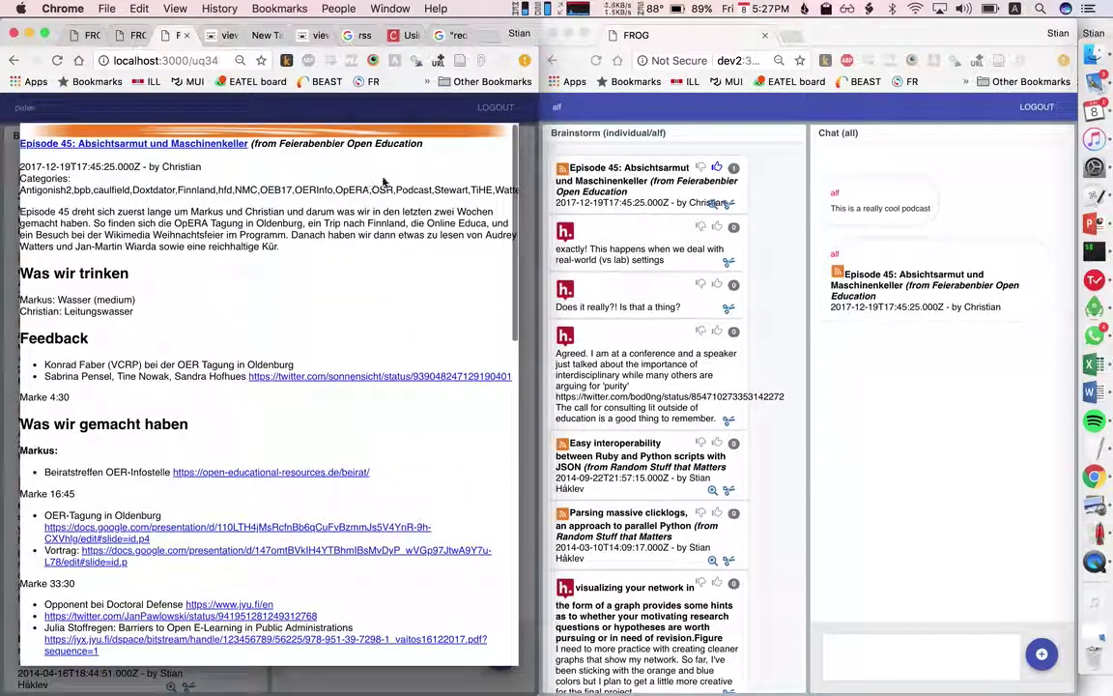
pyautogui.click(531, 166)
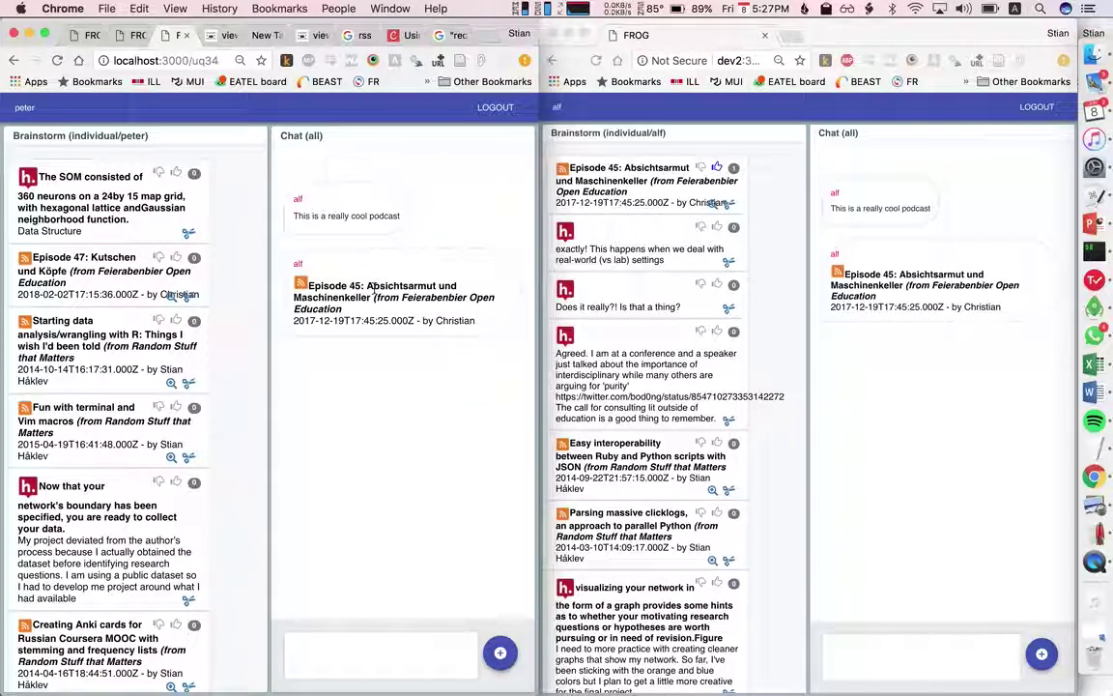
# - With the first student's window enlarged, copy the shared "Episode 45" item from the chat into the Brainstorm and upvote it
pyautogui.scroll(-5, 192, 388)
pyautogui.scroll(-3, 192, 389)
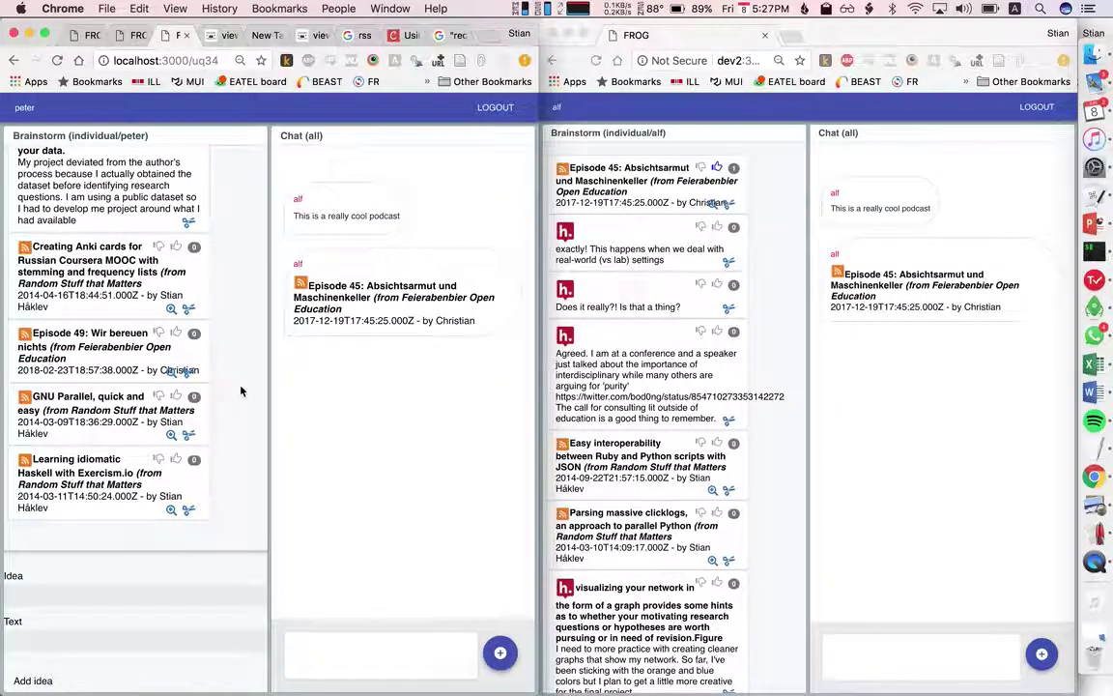
pyautogui.press('super+alt+f')
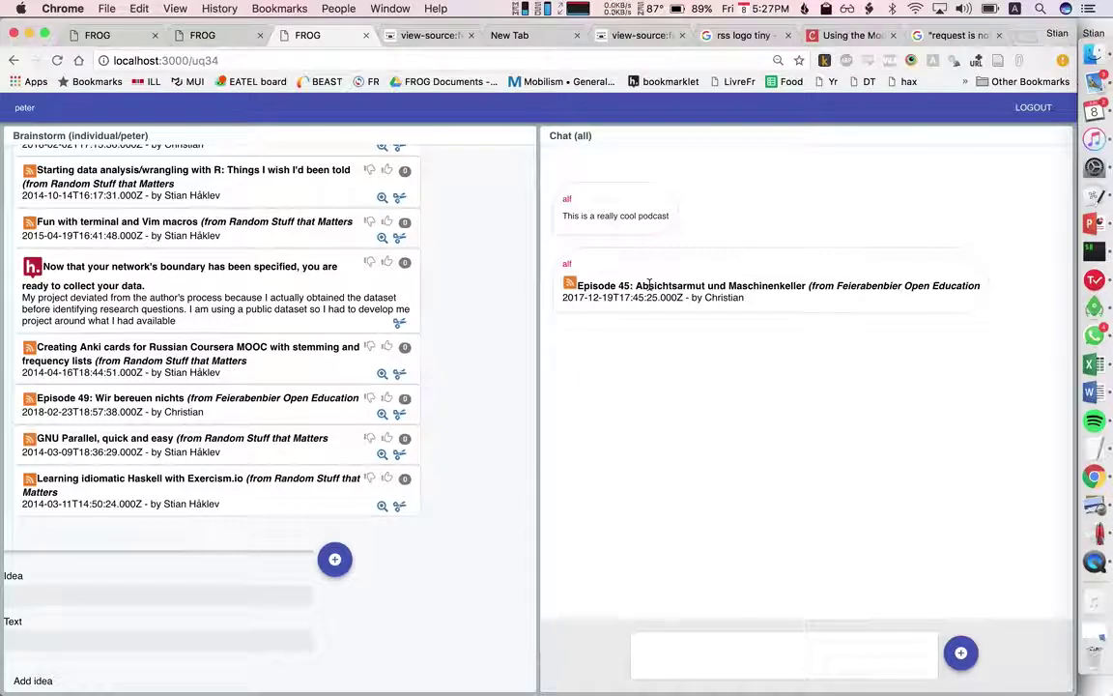
pyautogui.moveTo(583, 255); pyautogui.dragTo(340, 560)
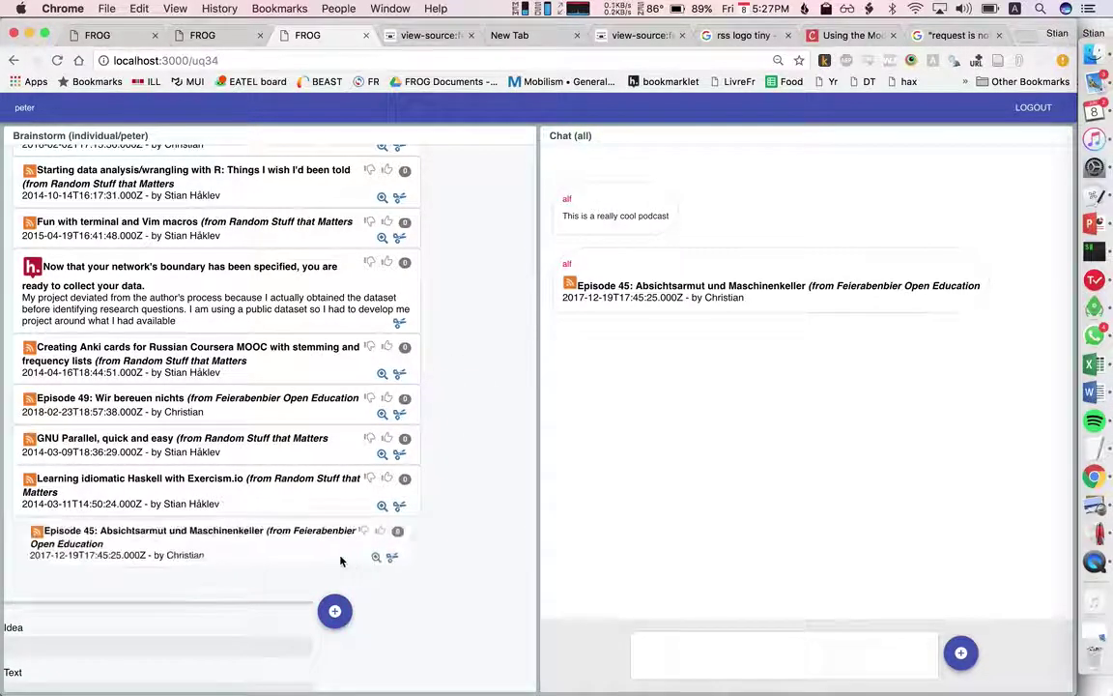
pyautogui.scroll(5, 385, 535)
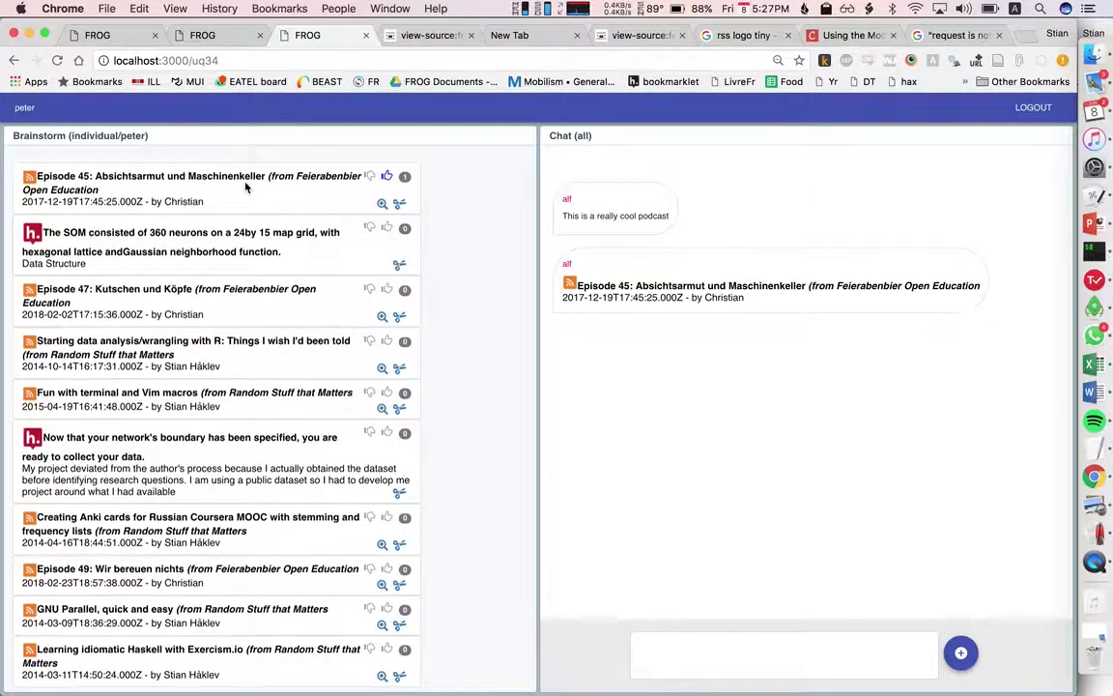
# - Add a new image item to the first student's Brainstorm by taking a webcam picture
pyautogui.scroll(-4, 285, 203)
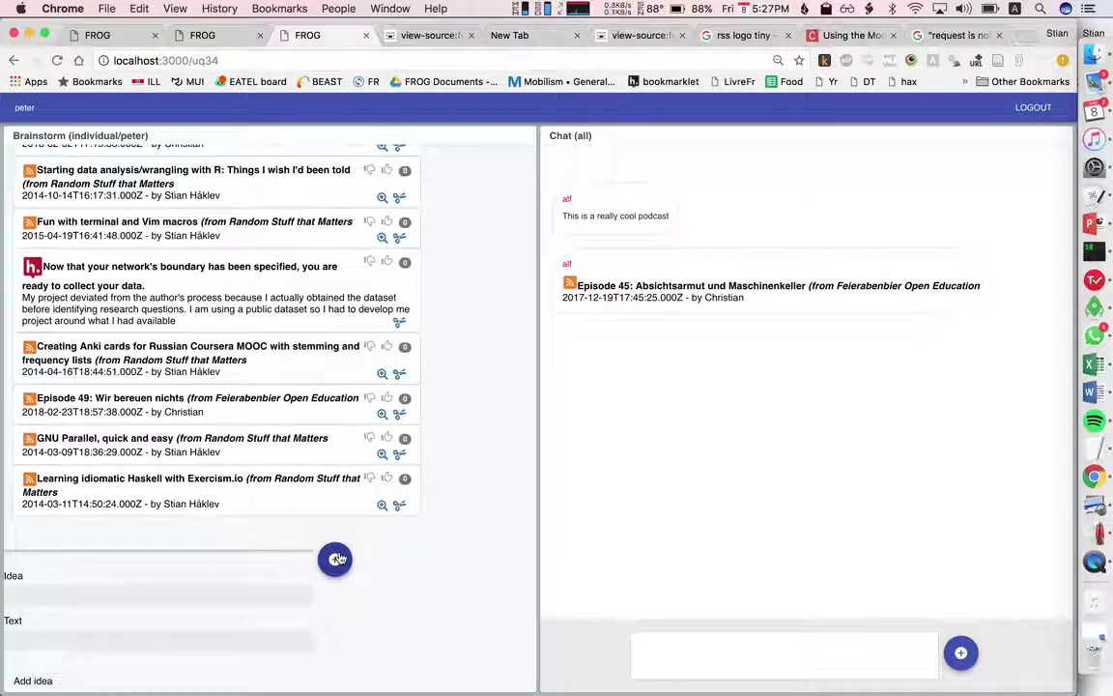
pyautogui.click(335, 559)
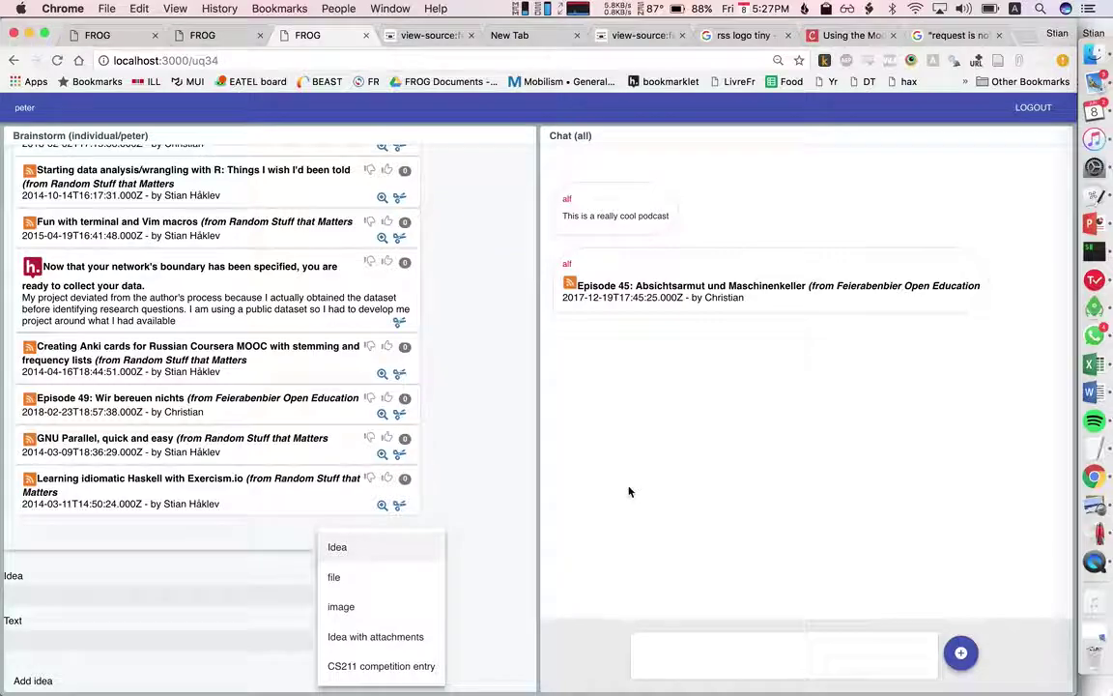
pyautogui.click(358, 606)
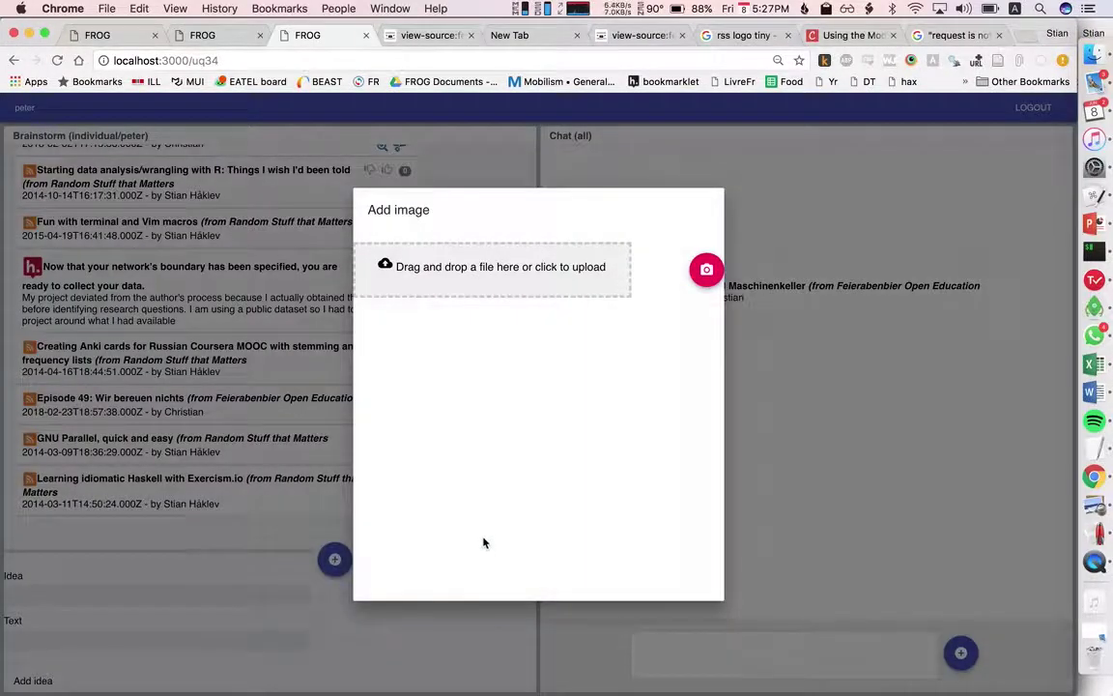
pyautogui.click(707, 272)
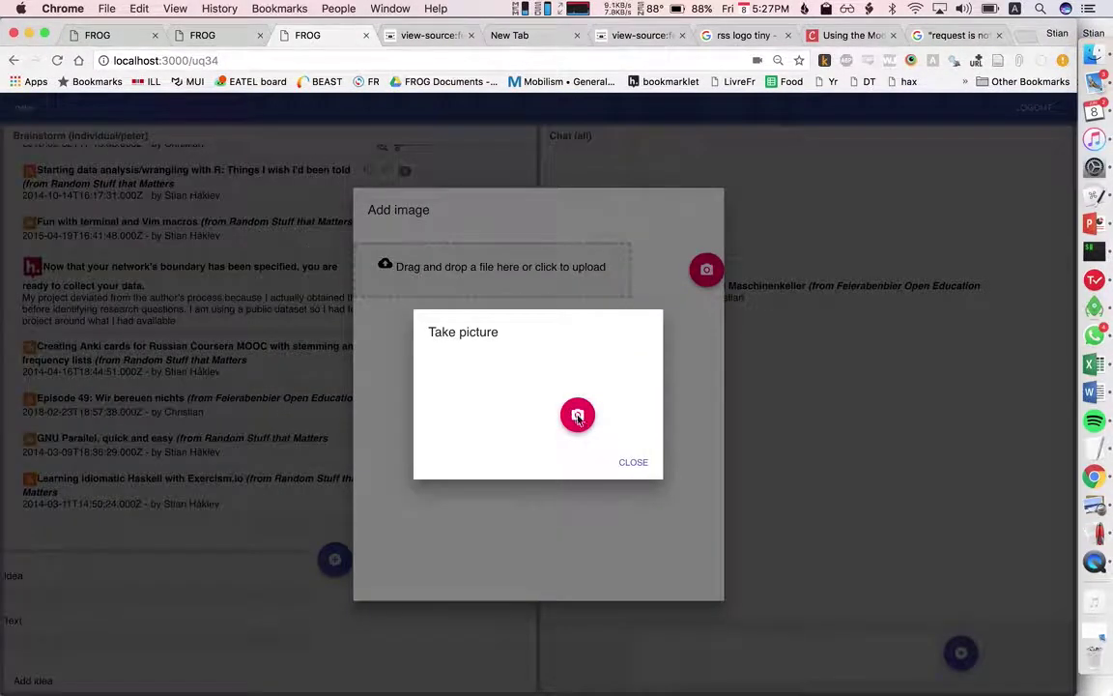
pyautogui.click(596, 478)
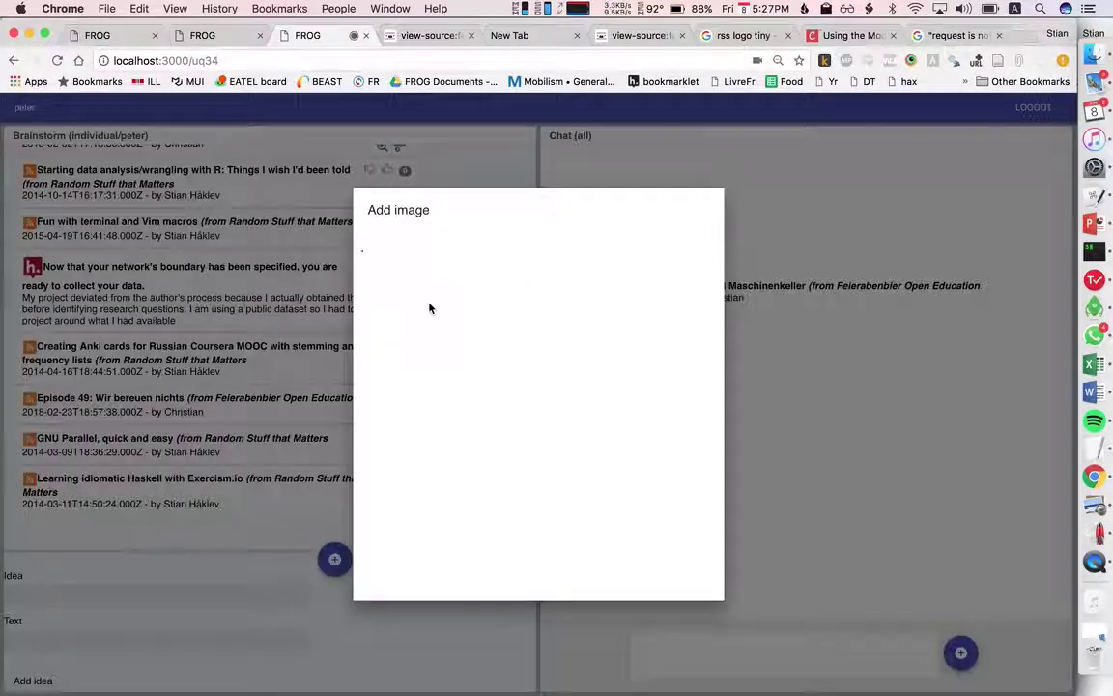
# - Start an "Idea with attachments" item titled "These are some of my ideas" with the content "What do you think"
pyautogui.scroll(-3, 380, 376)
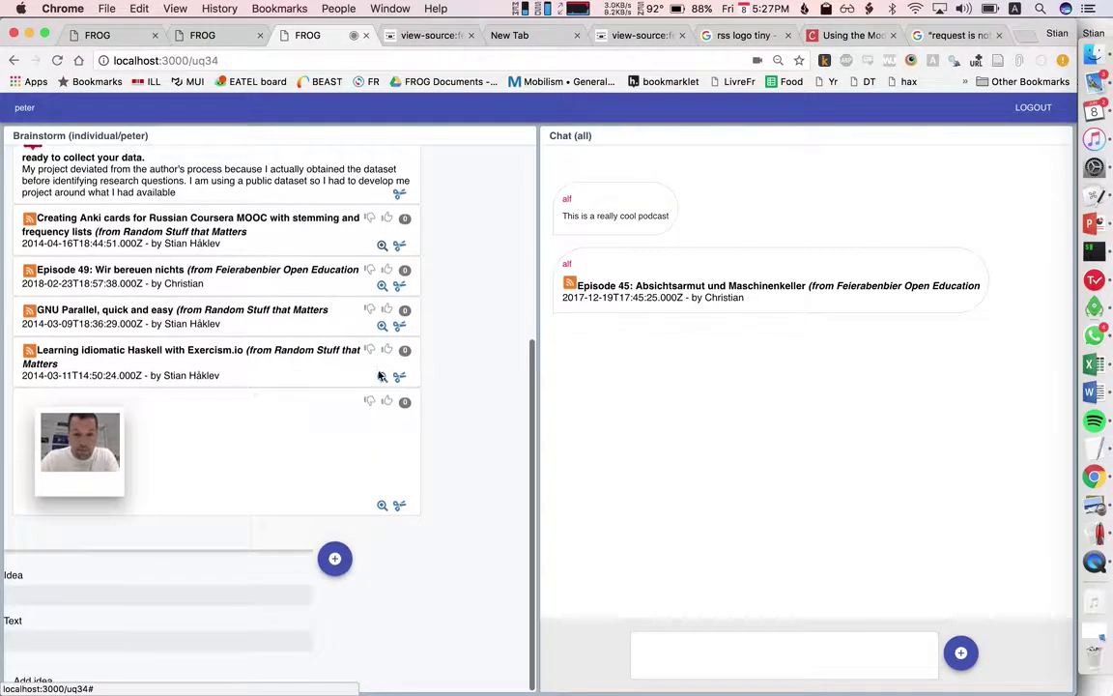
pyautogui.click(334, 558)
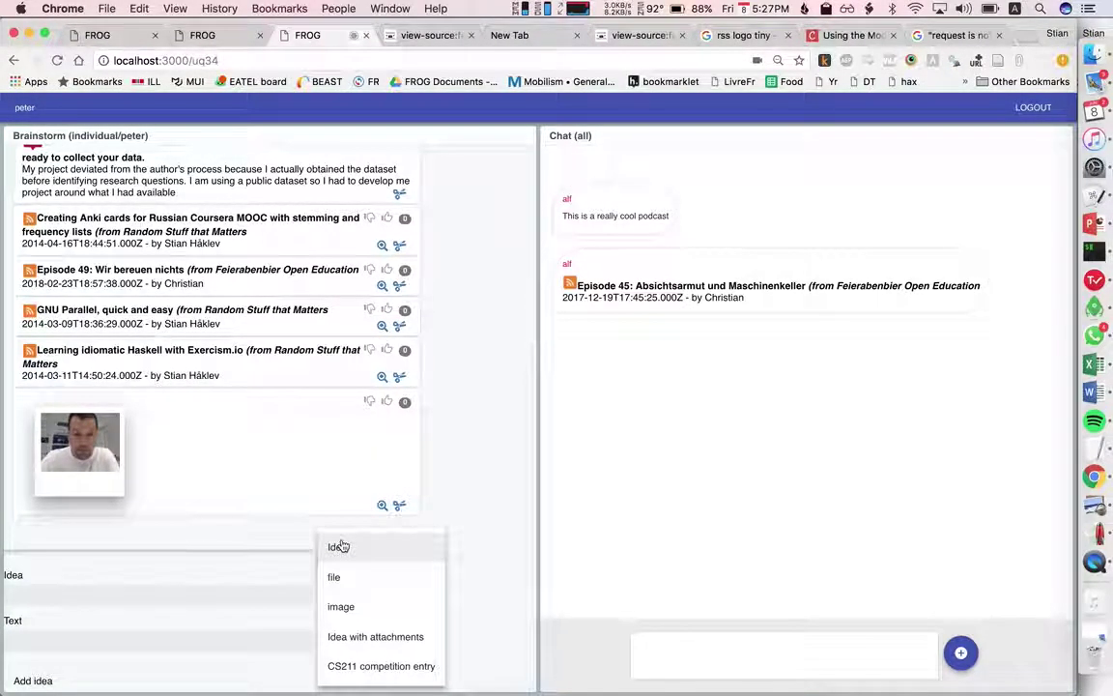
pyautogui.click(368, 638)
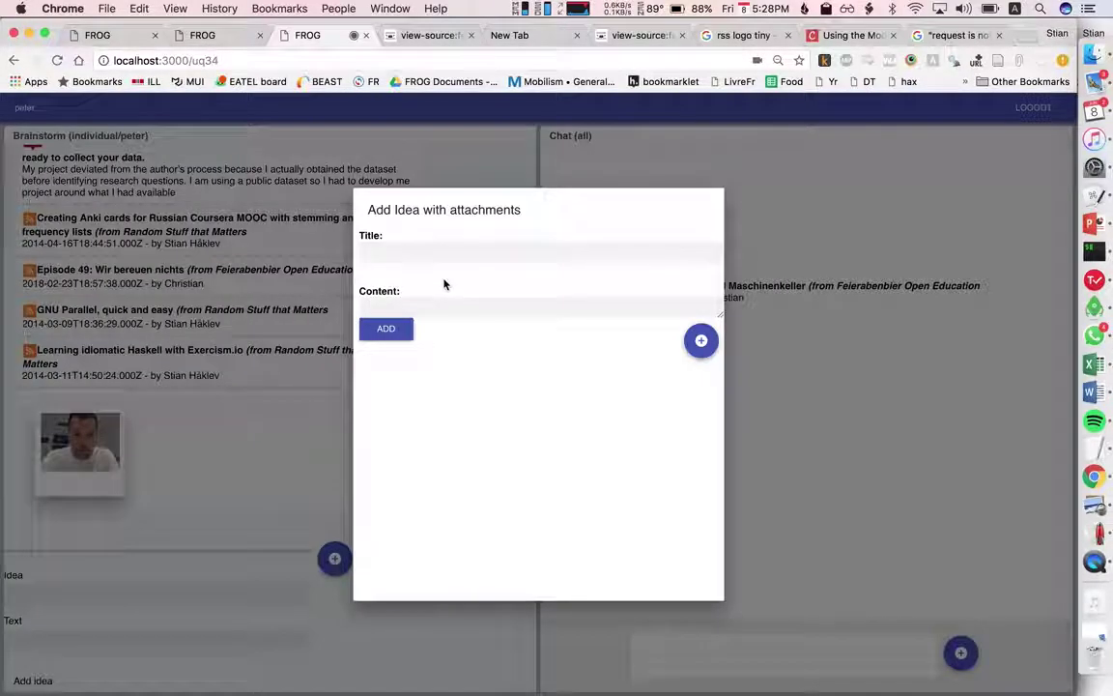
pyautogui.click(457, 256)
pyautogui.write('These are som')
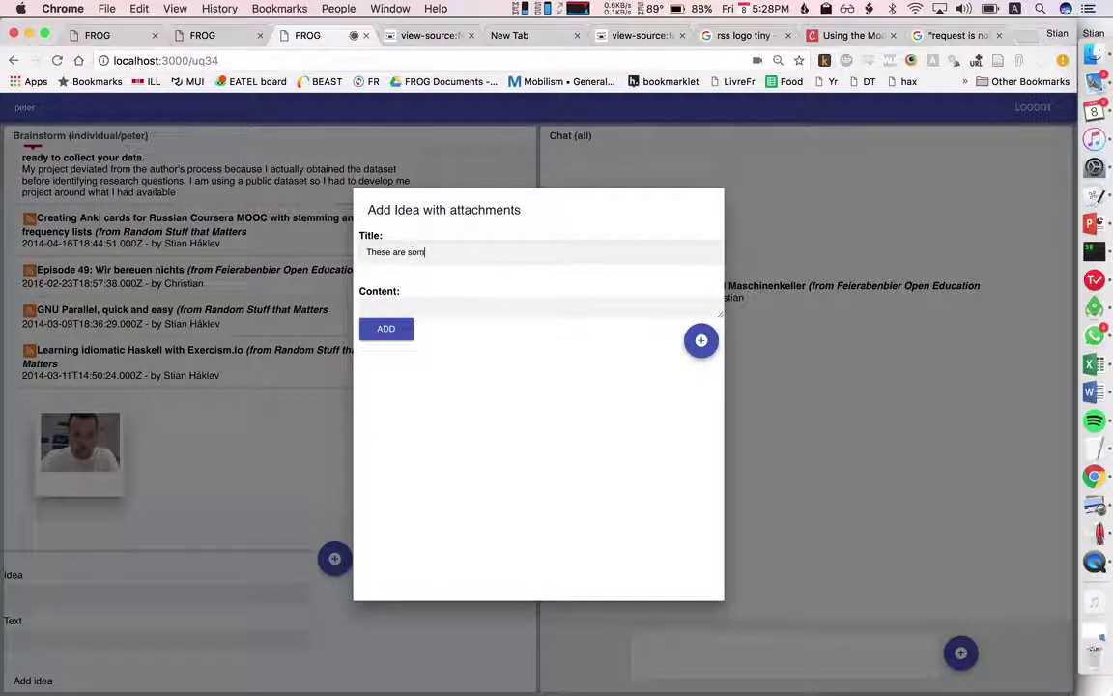
pyautogui.write('e of my ideas')
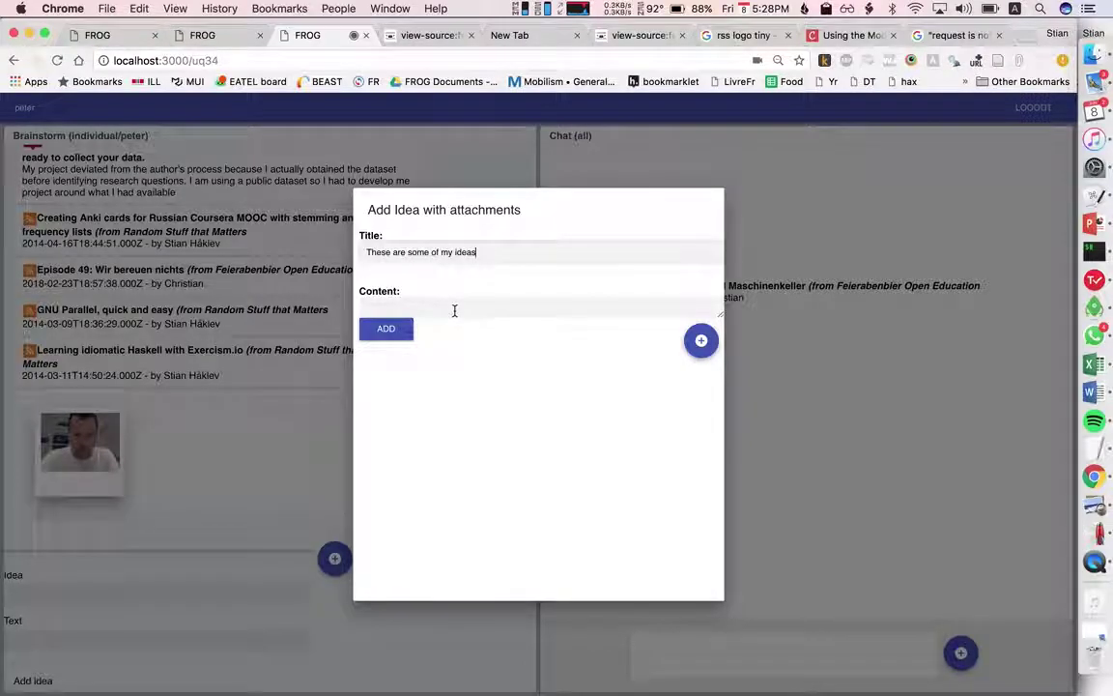
pyautogui.click(455, 310)
pyautogui.write('What do ')
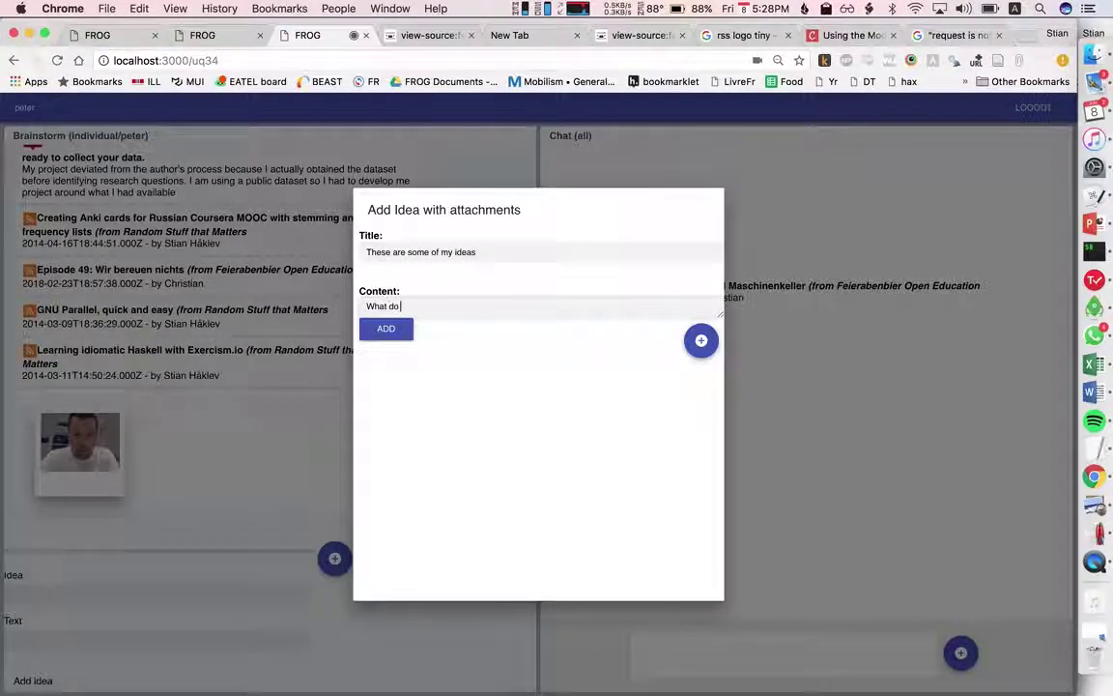
pyautogui.write('yo uthi')
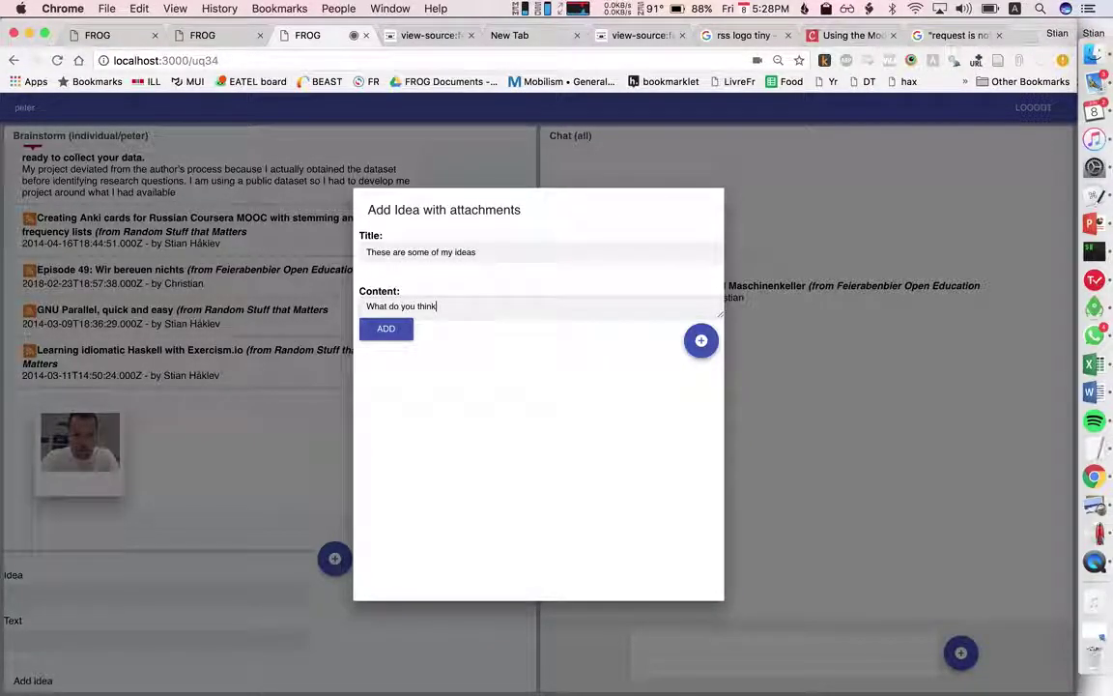
pyautogui.moveTo(155, 274); pyautogui.dragTo(633, 374)
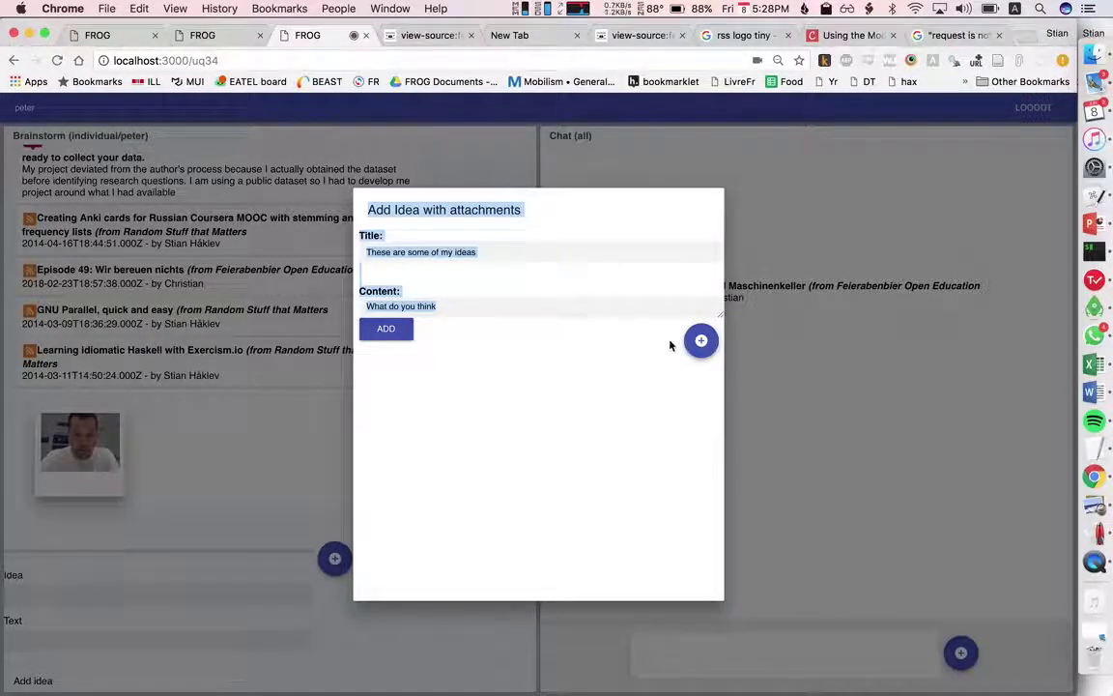
# - Attach the file "Poster SwissText 2018.pdf" to the idea
pyautogui.click(706, 344)
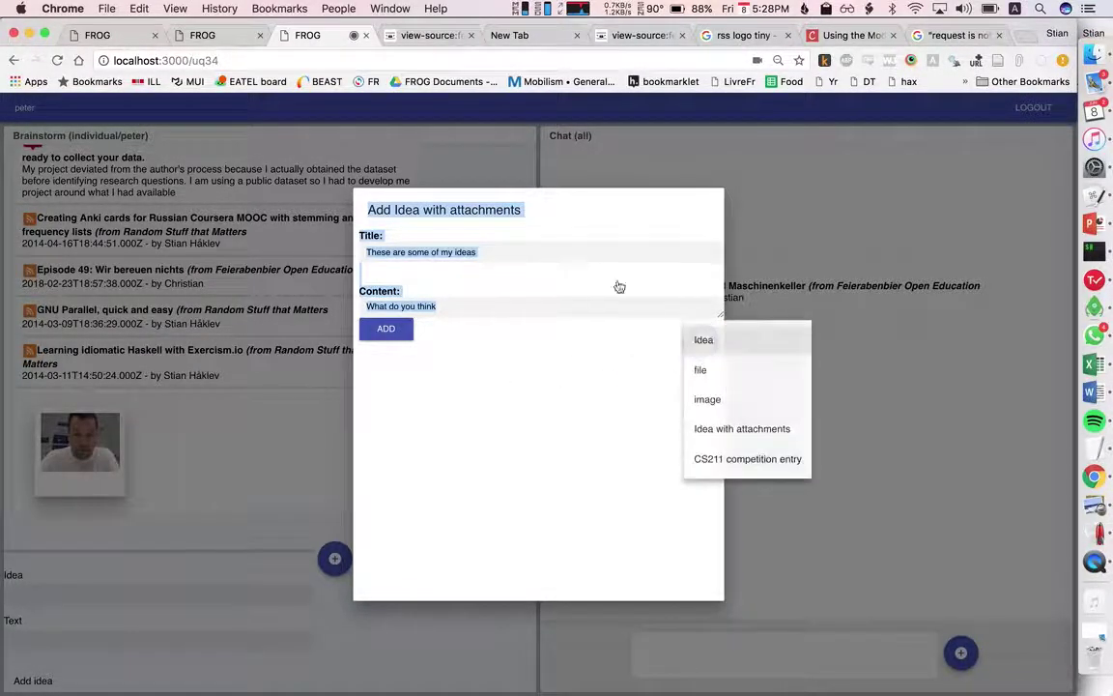
pyautogui.click(762, 373)
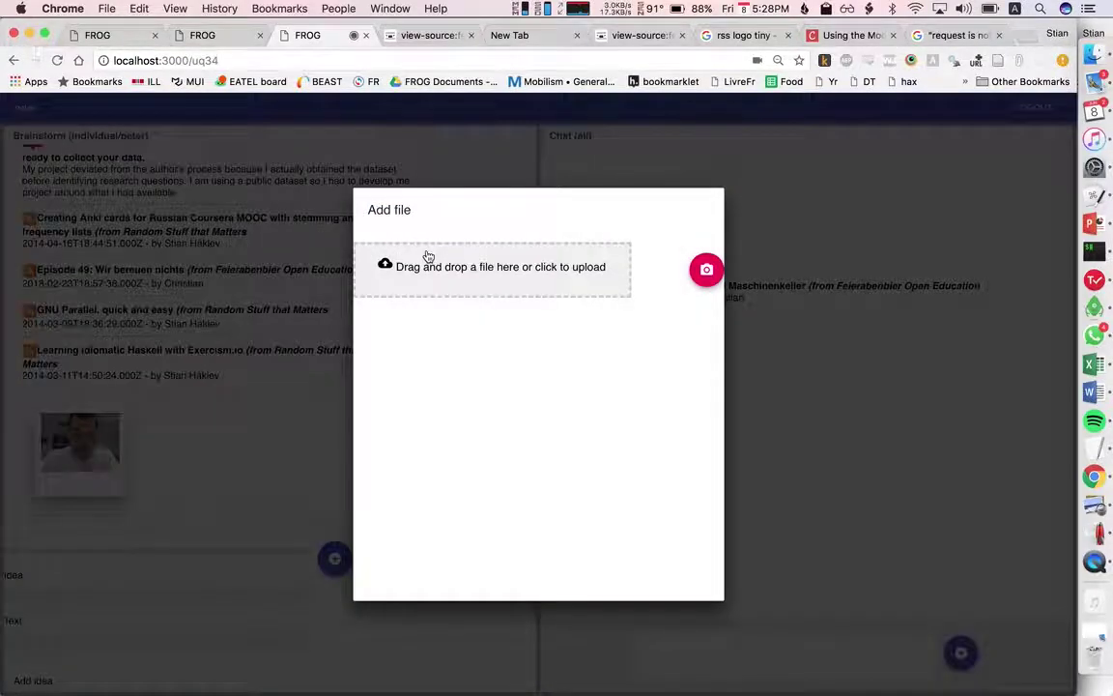
pyautogui.click(417, 257)
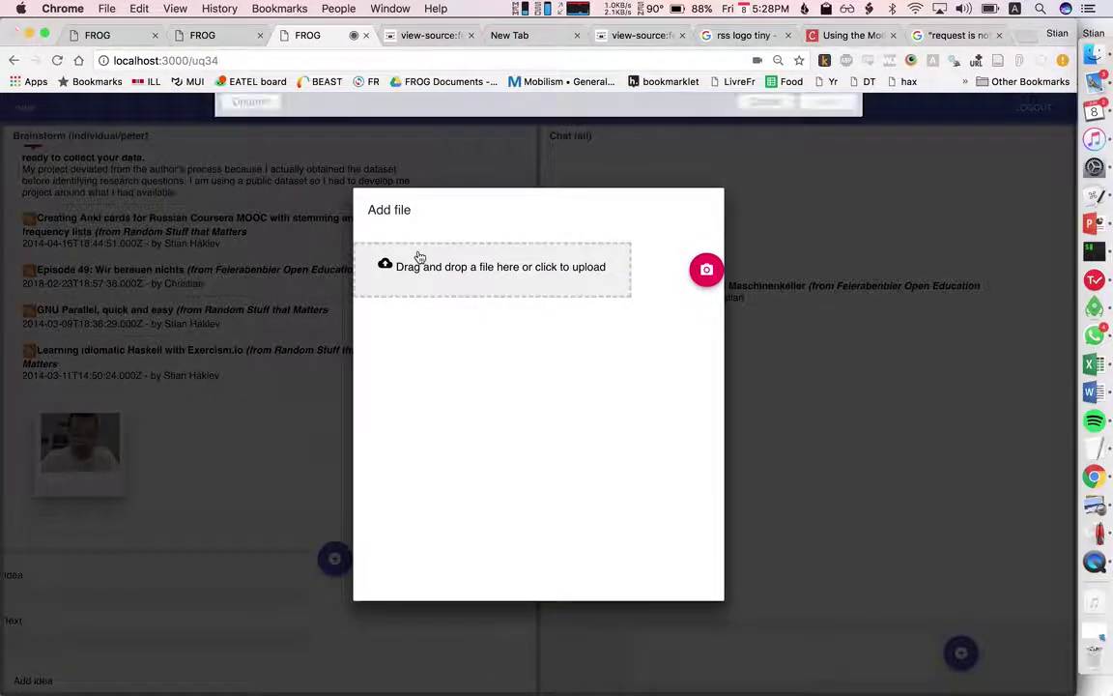
pyautogui.doubleClick(428, 178)
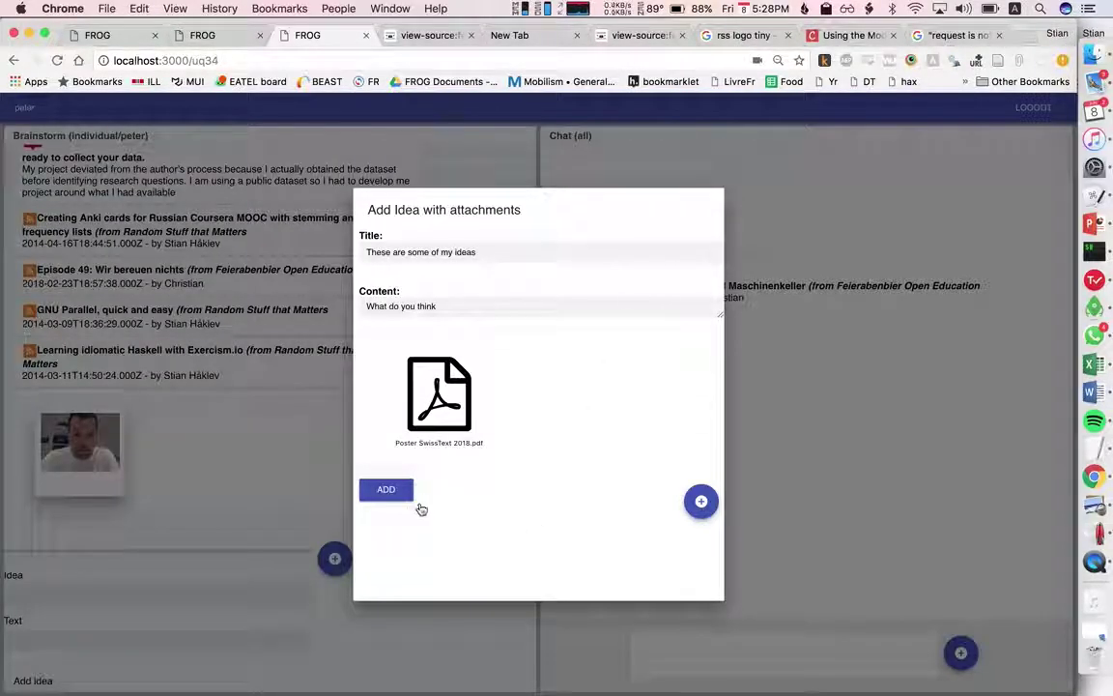
# - Attach a webcam picture to the idea as an image and add the finished idea to the Brainstorm
pyautogui.click(696, 513)
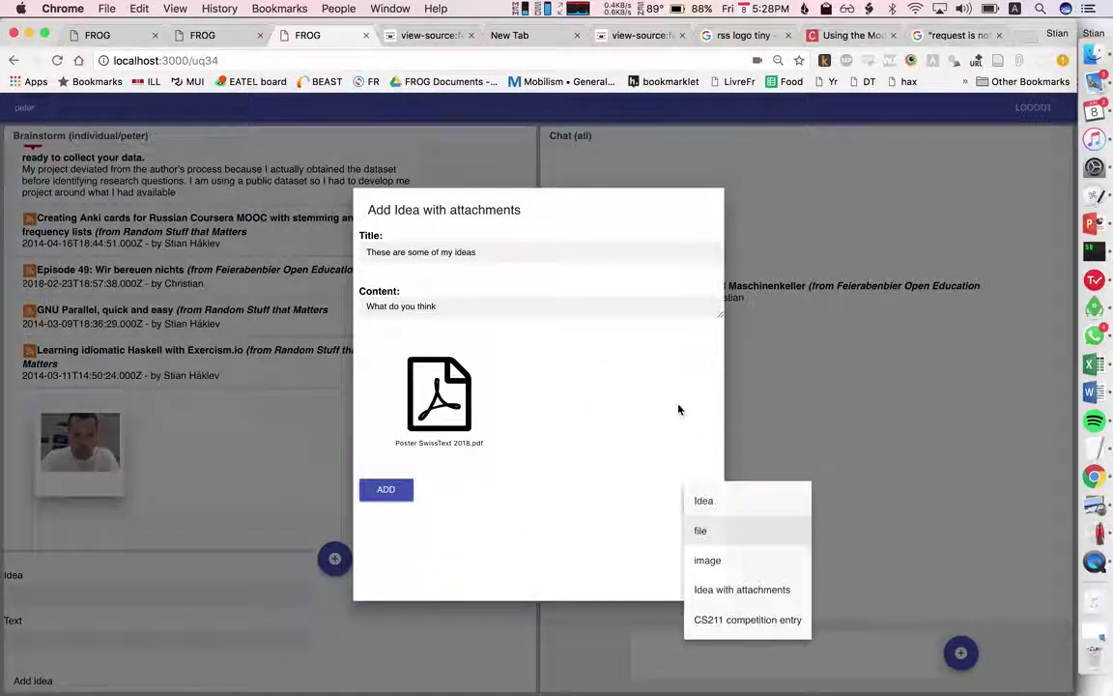
pyautogui.click(744, 573)
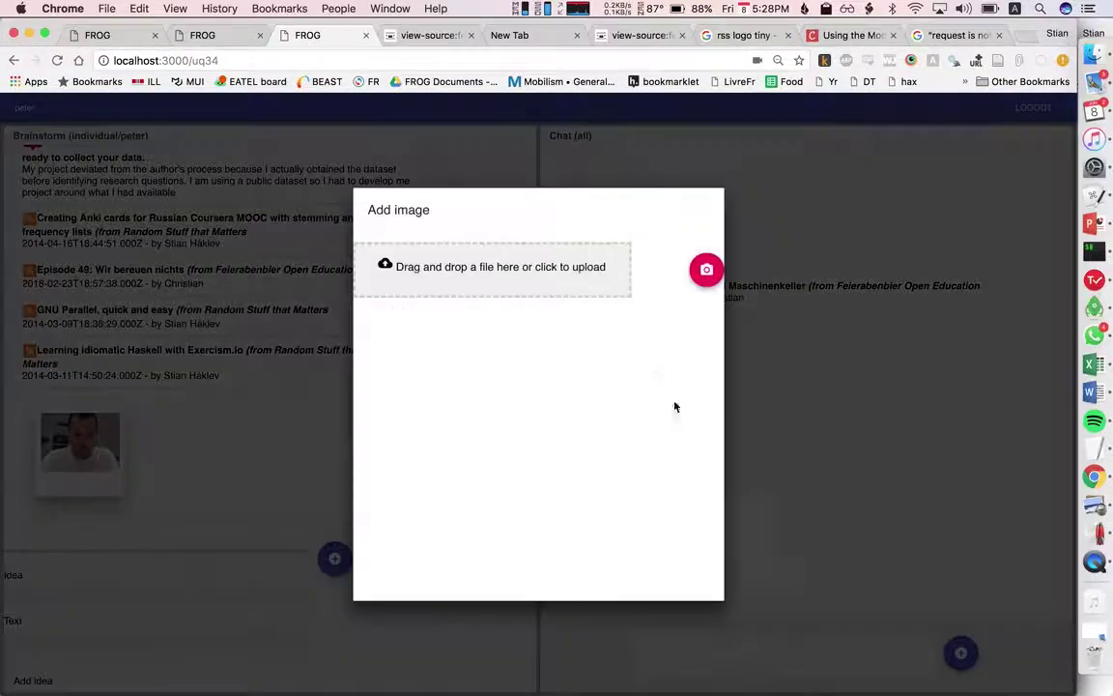
pyautogui.click(706, 272)
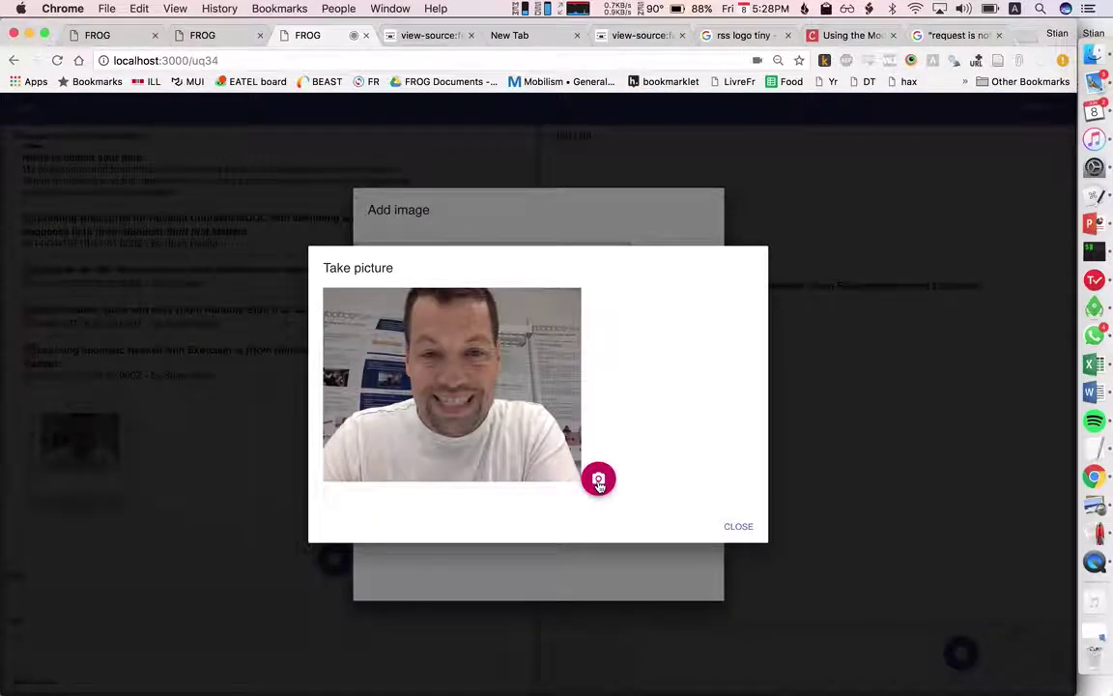
pyautogui.click(596, 475)
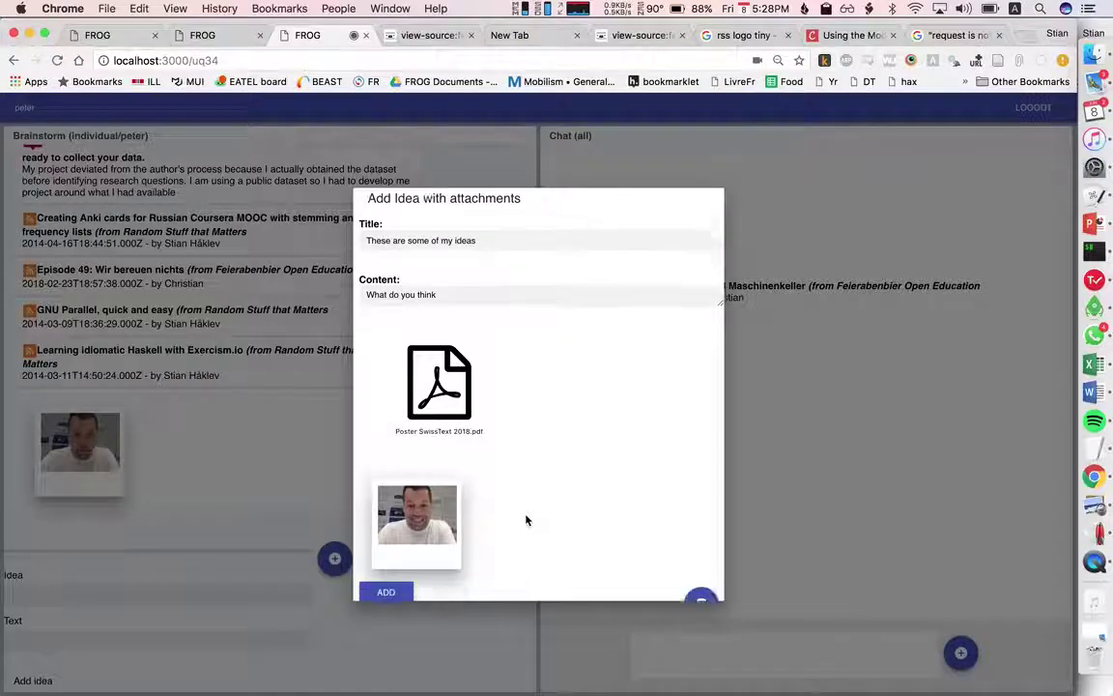
pyautogui.click(387, 569)
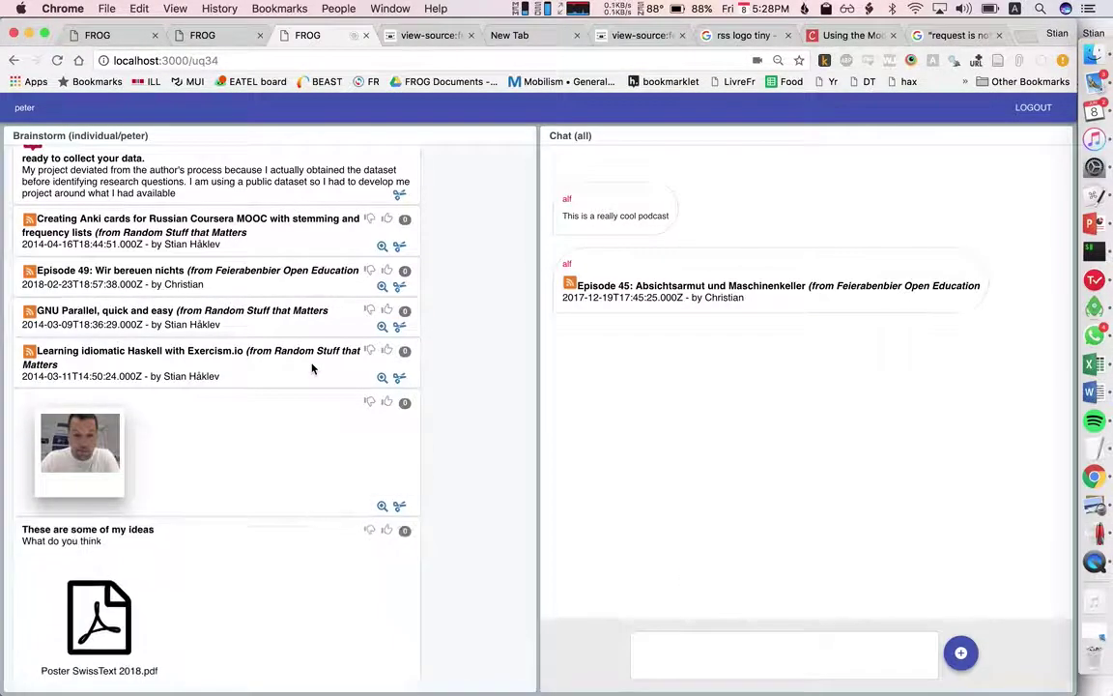
# - Share the "These are some of my ideas" item from the first student's Brainstorm in the group chat
pyautogui.scroll(-5, 311, 368)
pyautogui.scroll(1, 241, 367)
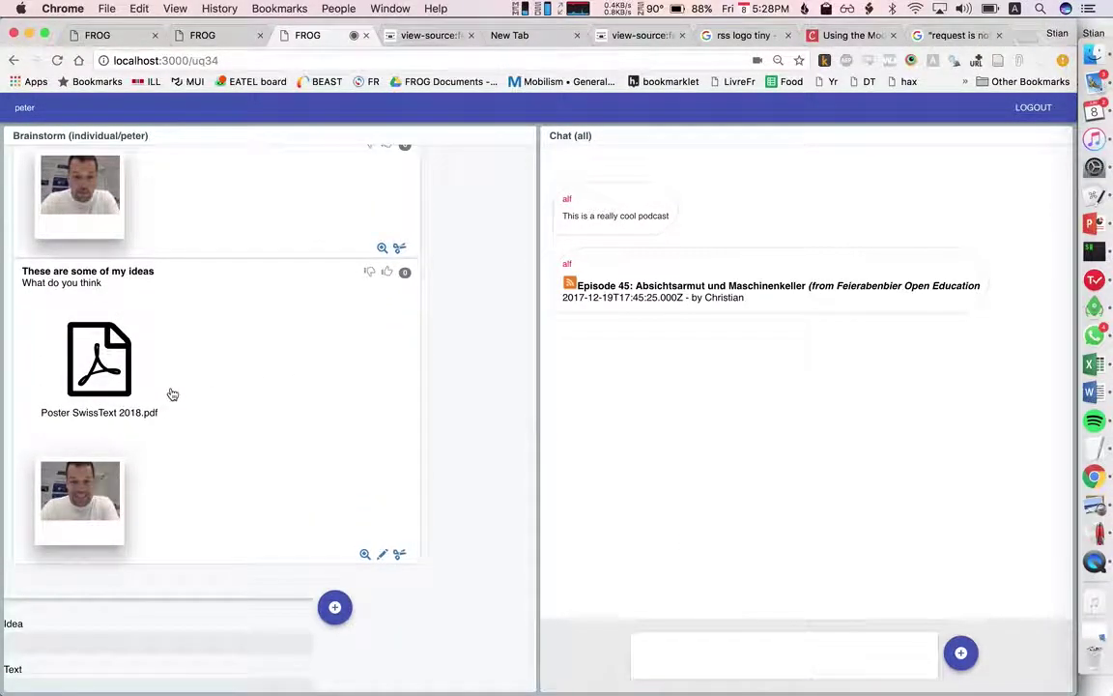
pyautogui.click(960, 652)
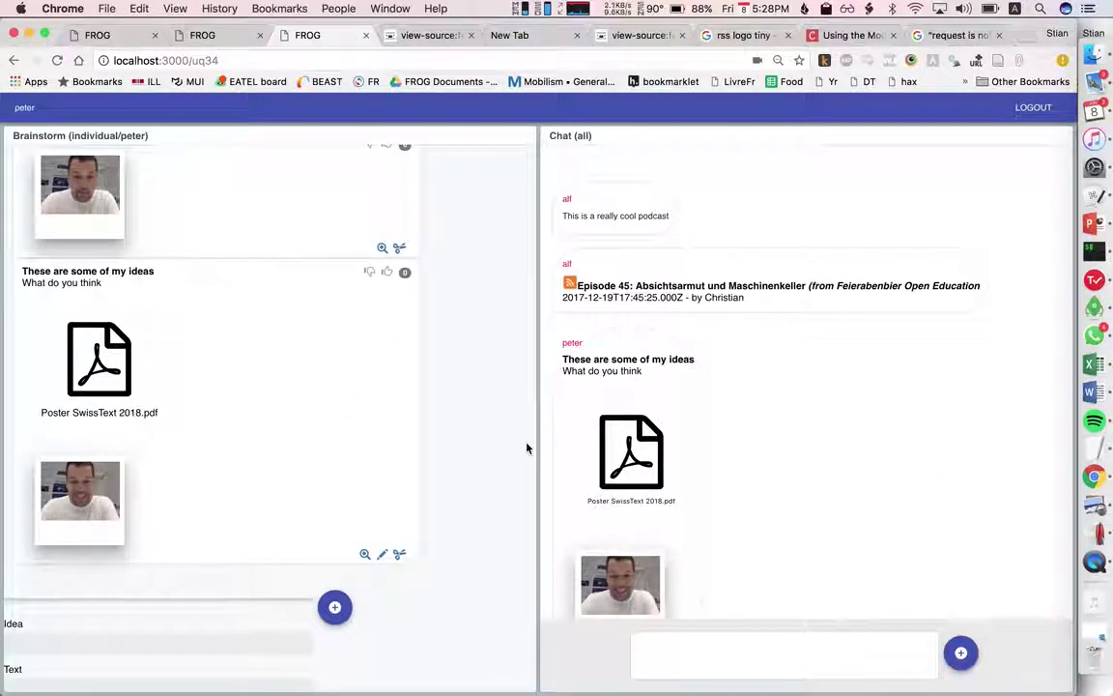
# - Switch to the second student's window, enlarge it, and copy the shared "These are some of my ideas" item from the chat into the Brainstorm
pyautogui.press('super+alt+Left')
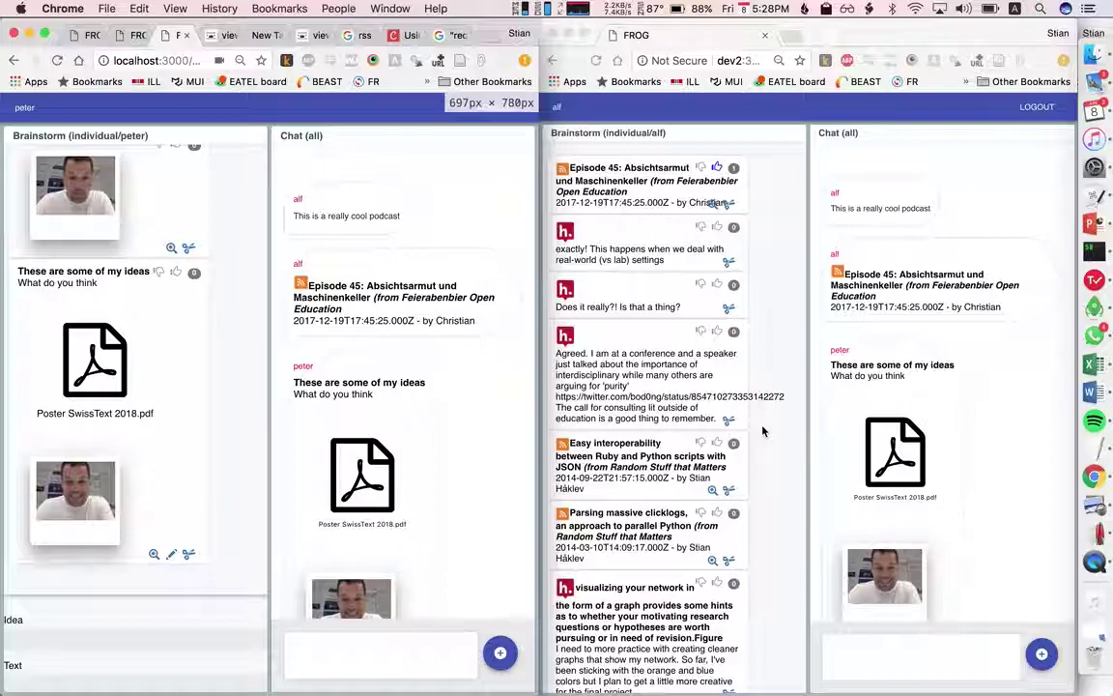
pyautogui.click(987, 378)
pyautogui.press('super+alt+f')
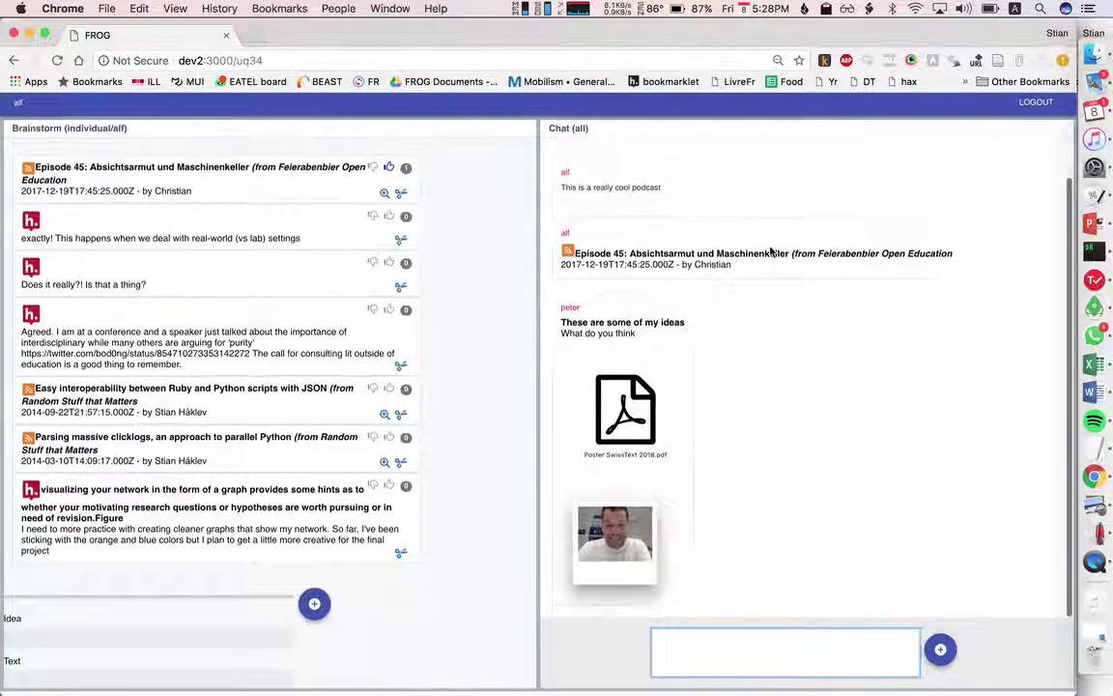
pyautogui.click(310, 611)
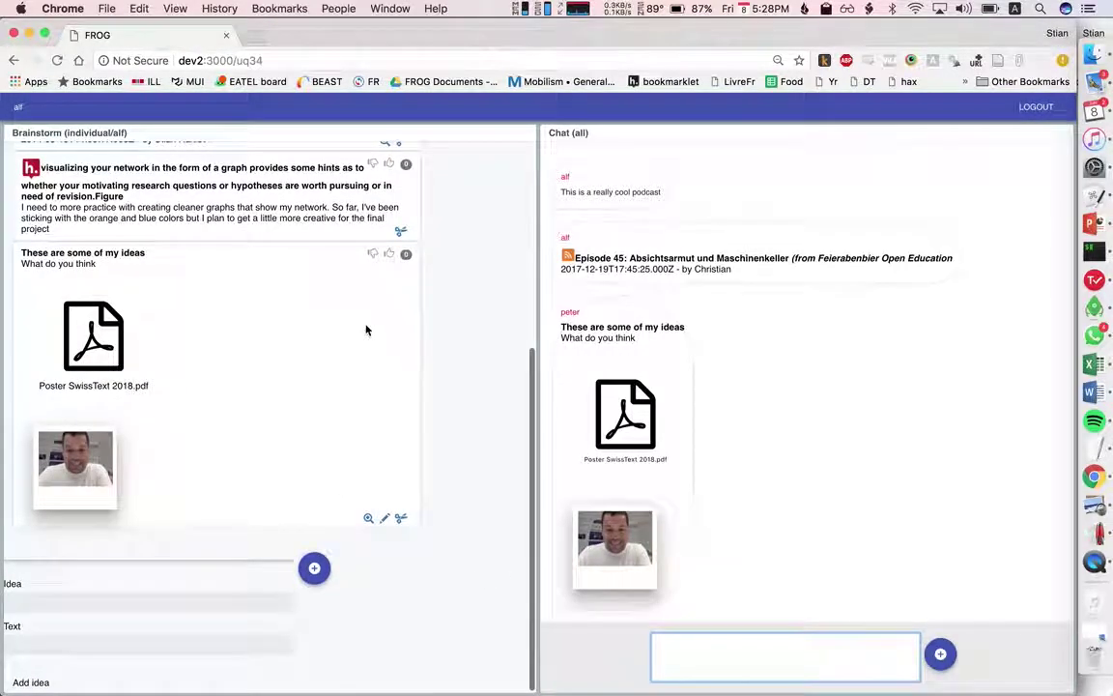
# - Upvote the "These are some of my ideas" item in the second student's Brainstorm and enlarge its webcam picture
pyautogui.click(389, 268)
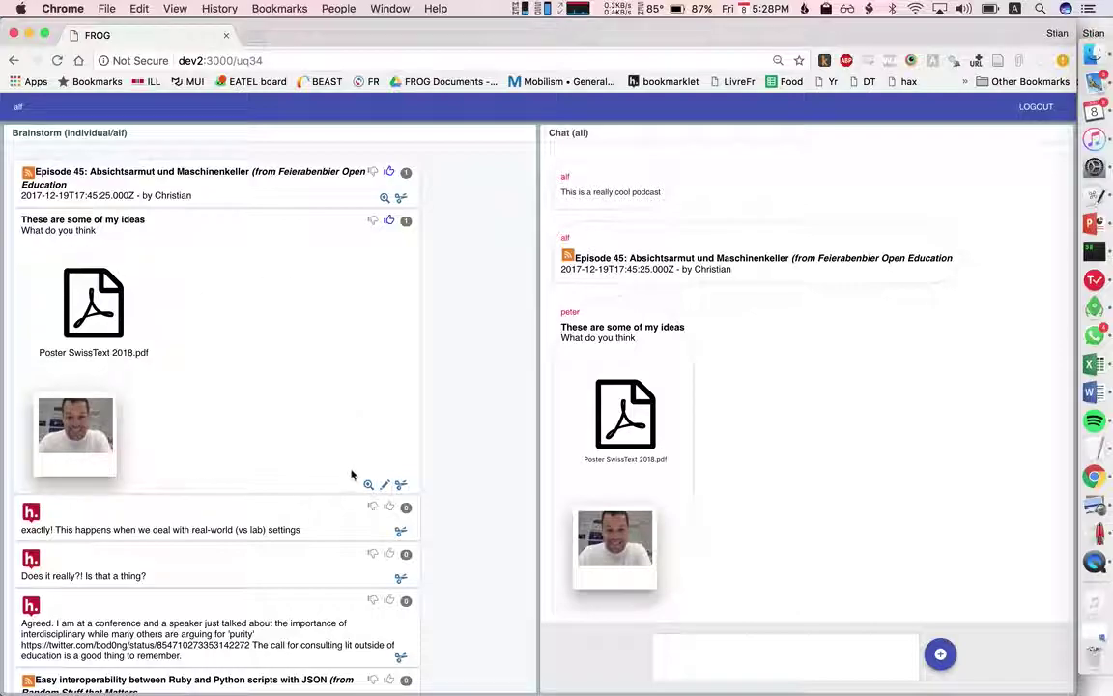
pyautogui.click(99, 451)
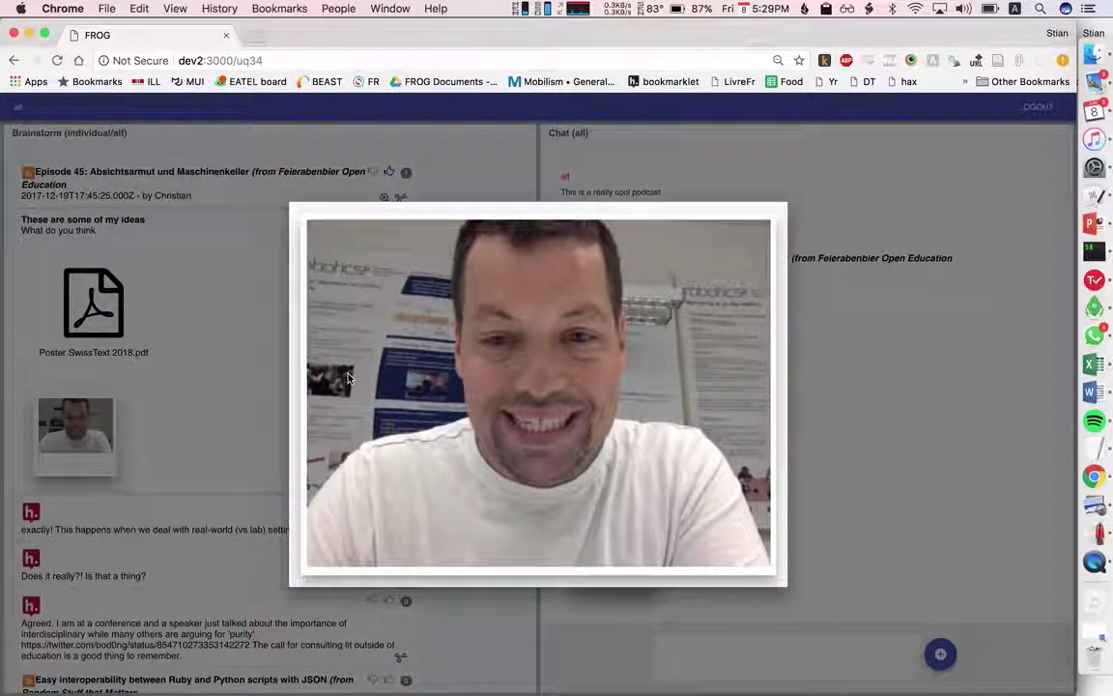